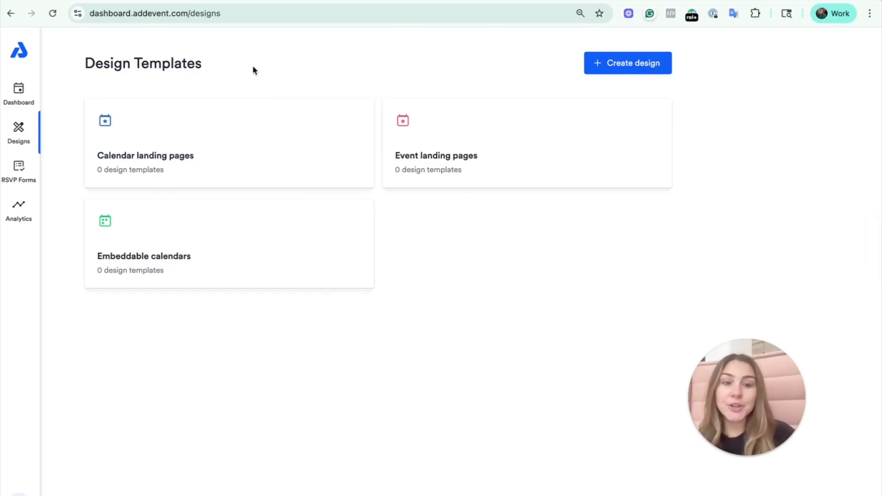
# View the public landing page of the Company Calendar from the dashboard
pyautogui.click(27, 94)
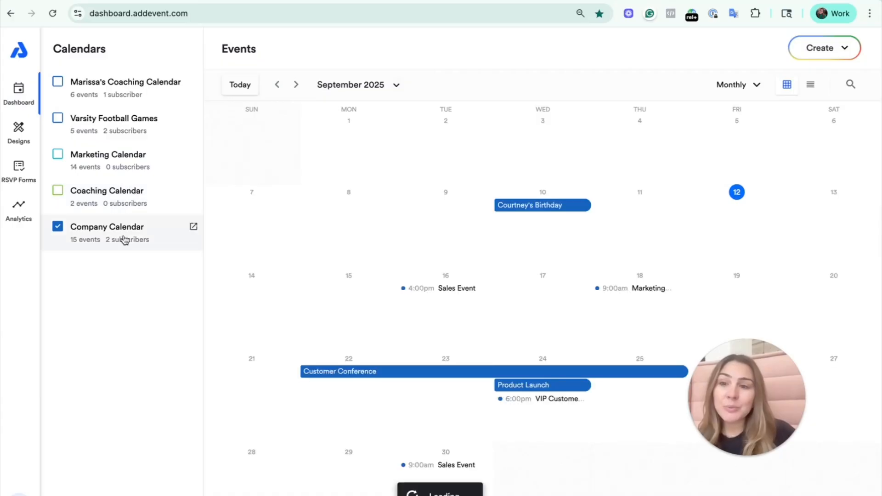
pyautogui.click(193, 228)
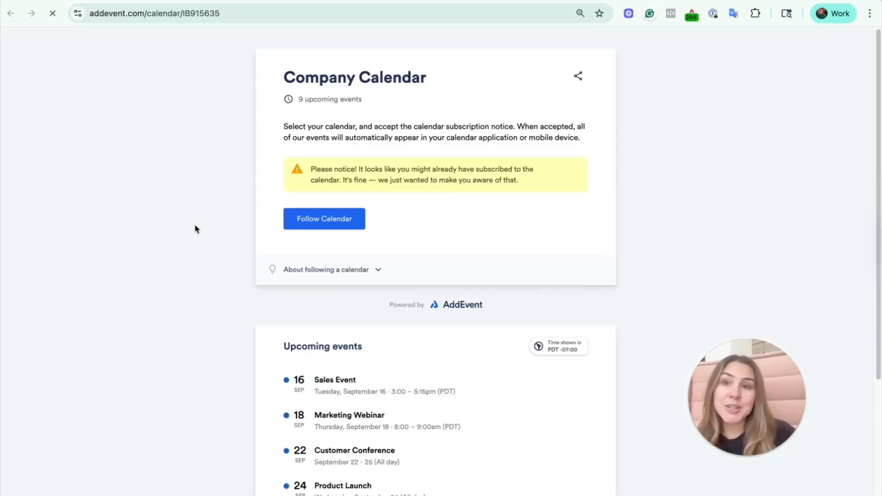
pyautogui.click(138, 263)
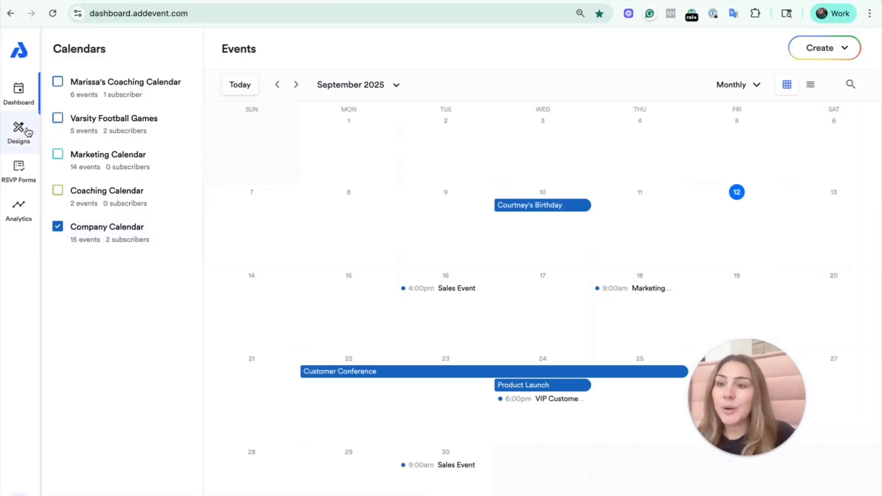
# Create a new calendar landing page design template named Mockingbird
pyautogui.click(26, 132)
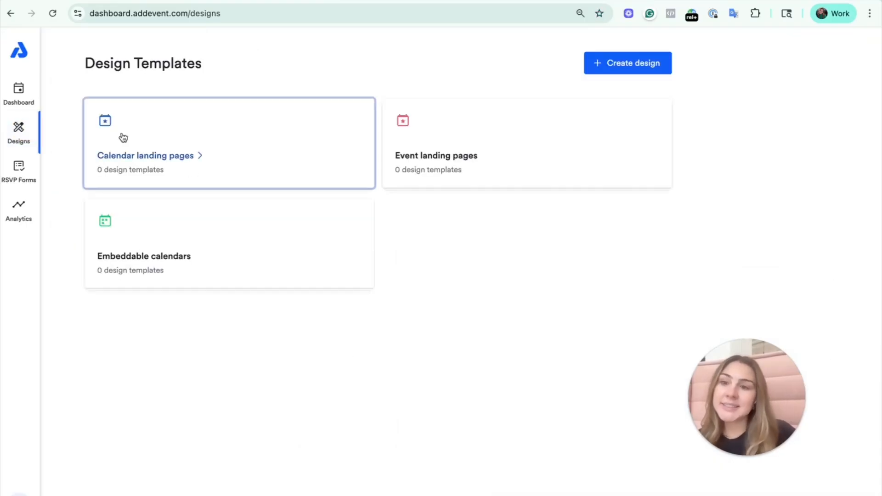
pyautogui.click(193, 171)
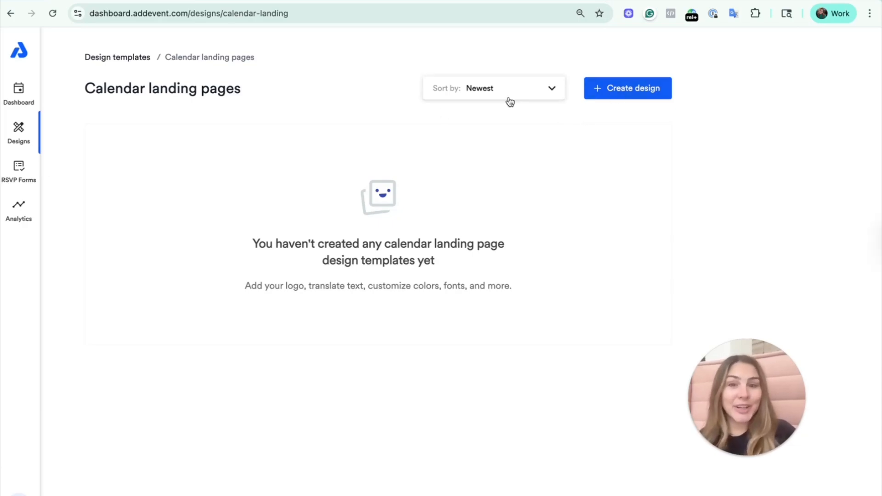
pyautogui.click(606, 94)
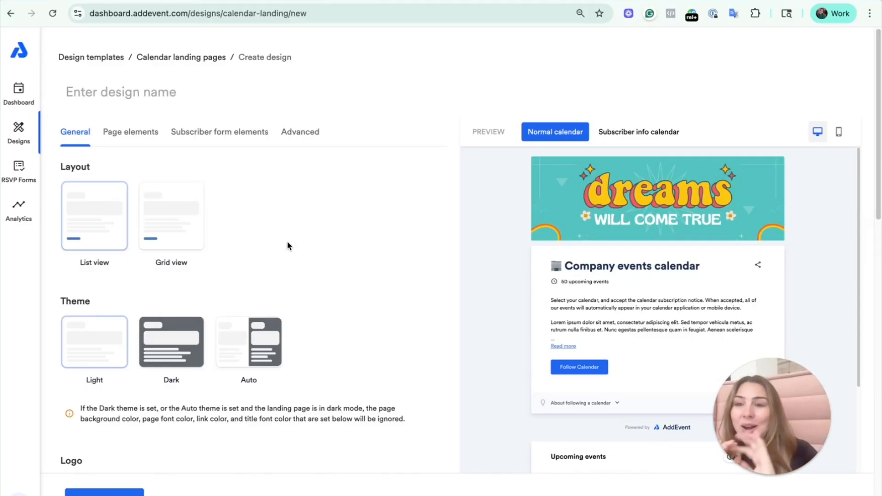
pyautogui.click(143, 92)
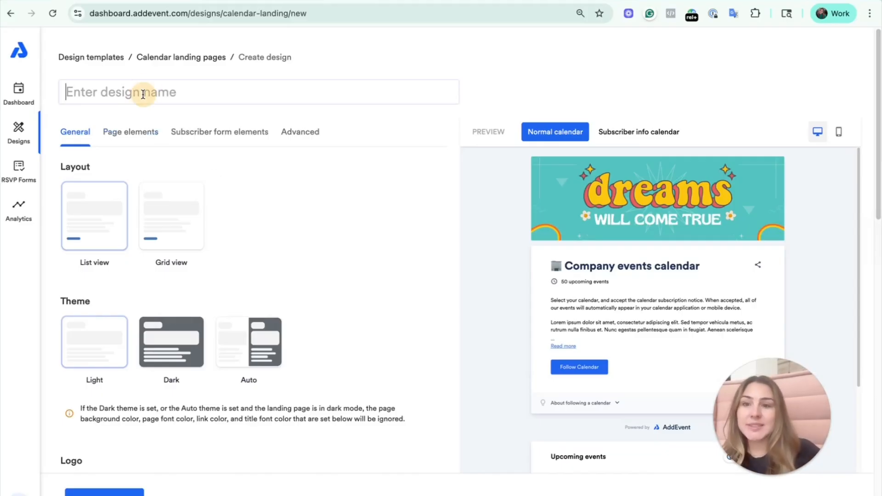
pyautogui.write('Mockingbird')
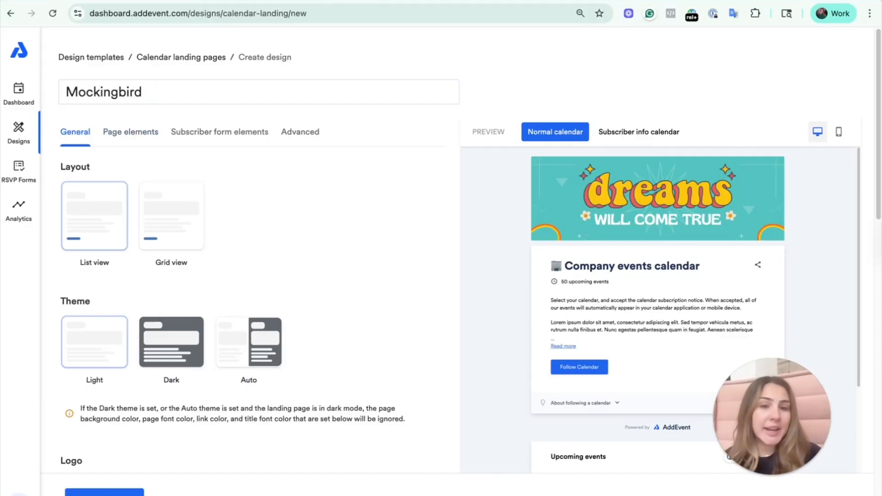
pyautogui.click(456, 256)
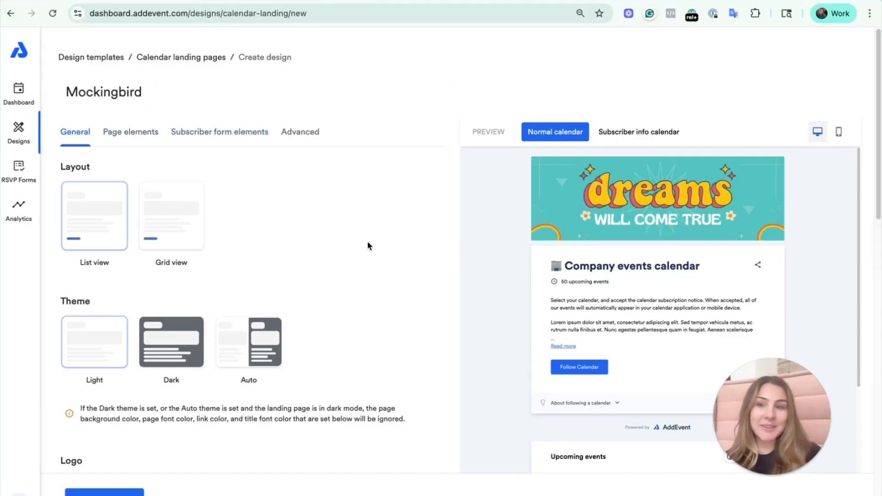
# Set the design's layout to Grid view and check the upcoming events in the preview
pyautogui.scroll(-2, 509, 281)
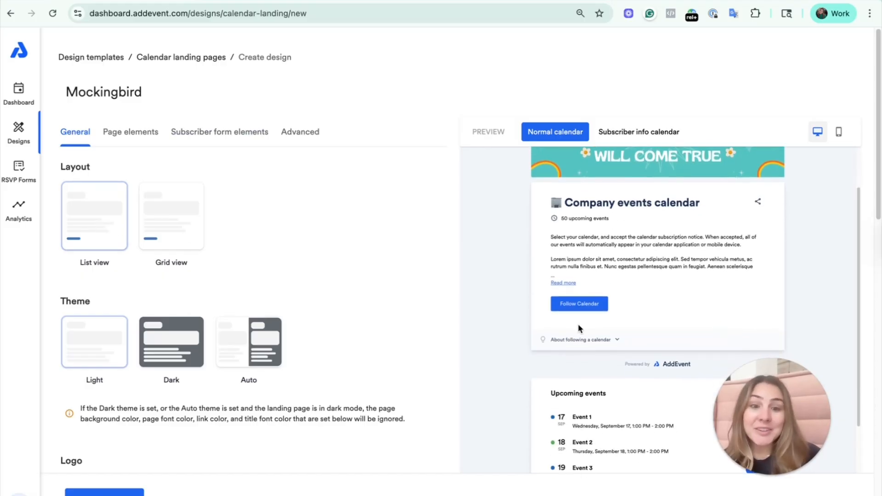
pyautogui.scroll(-3, 579, 329)
pyautogui.click(202, 226)
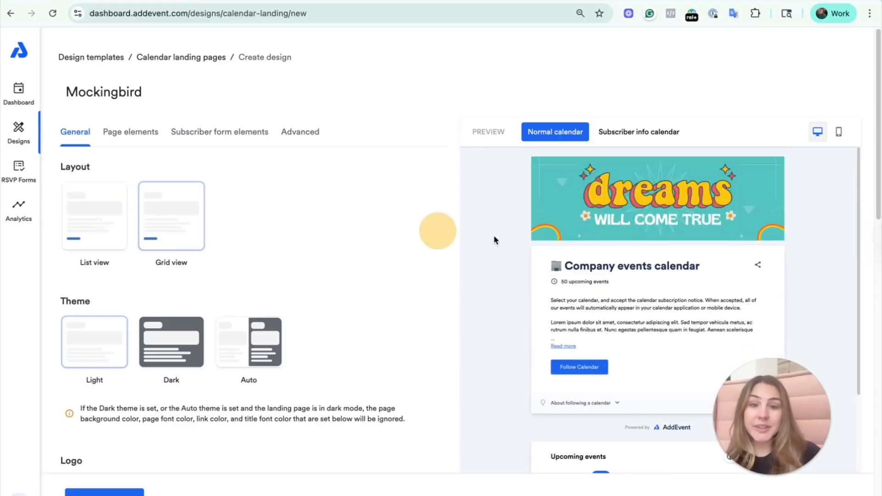
pyautogui.scroll(-3, 638, 285)
pyautogui.scroll(-2, 639, 290)
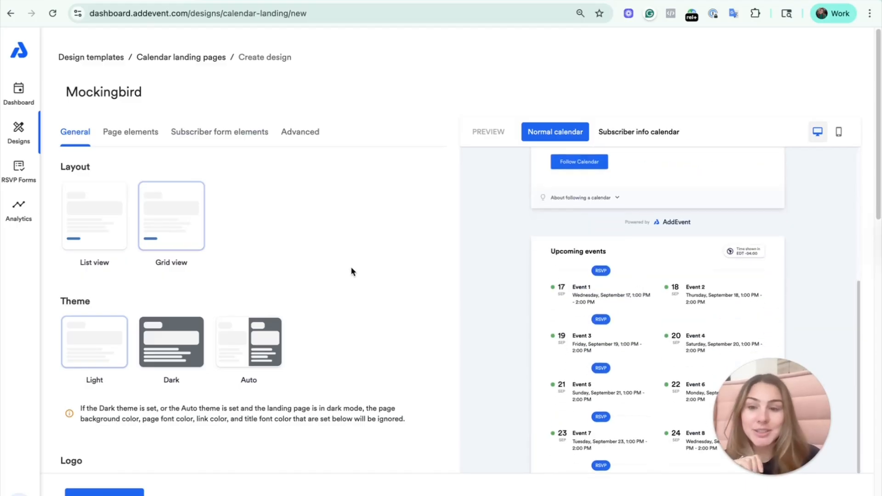
# Insert Mockingbird logo (2).png as the page logo, with a height of 150 and left alignment
pyautogui.scroll(-5, 351, 271)
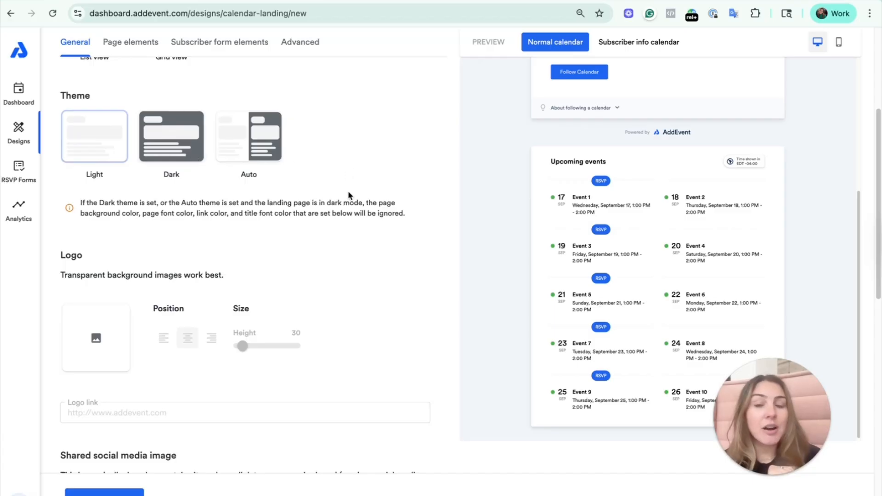
pyautogui.scroll(-5, 244, 183)
pyautogui.click(97, 146)
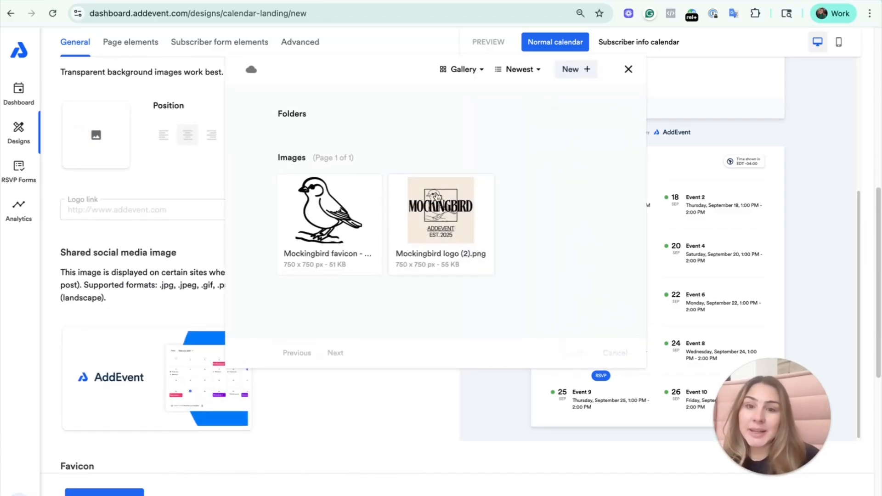
pyautogui.click(474, 253)
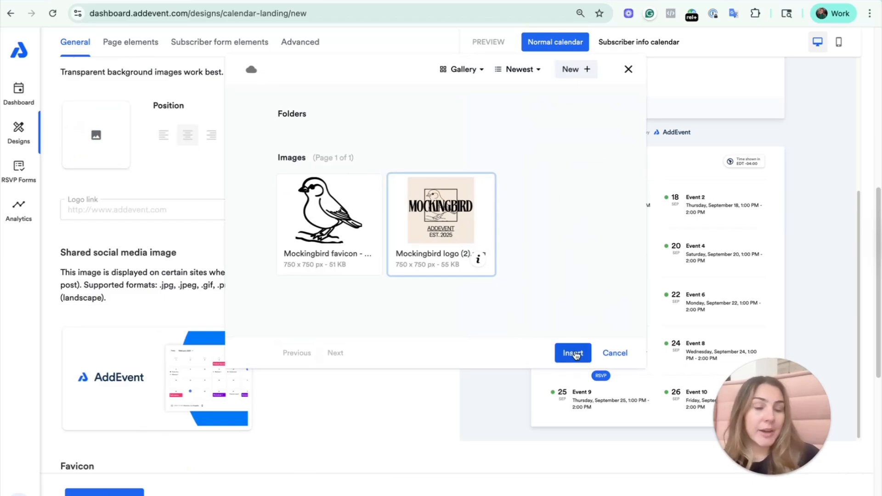
pyautogui.click(570, 69)
pyautogui.click(599, 273)
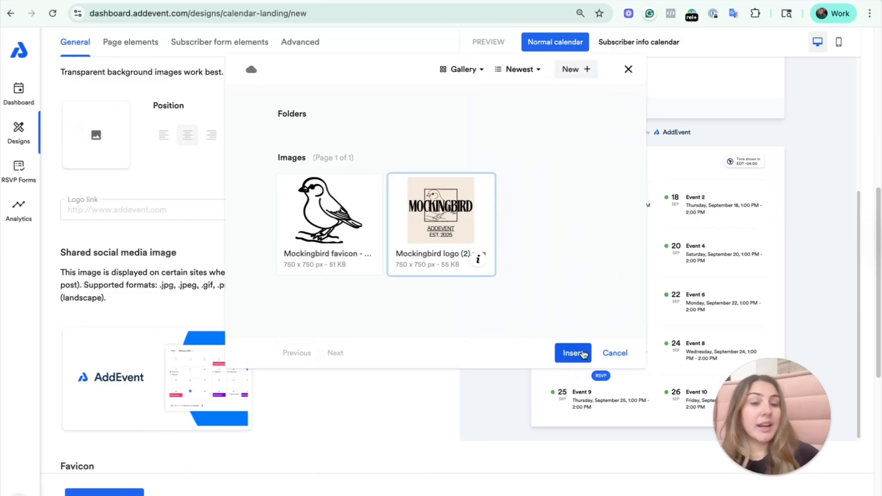
pyautogui.click(572, 353)
pyautogui.moveTo(242, 180); pyautogui.dragTo(300, 180)
pyautogui.click(164, 173)
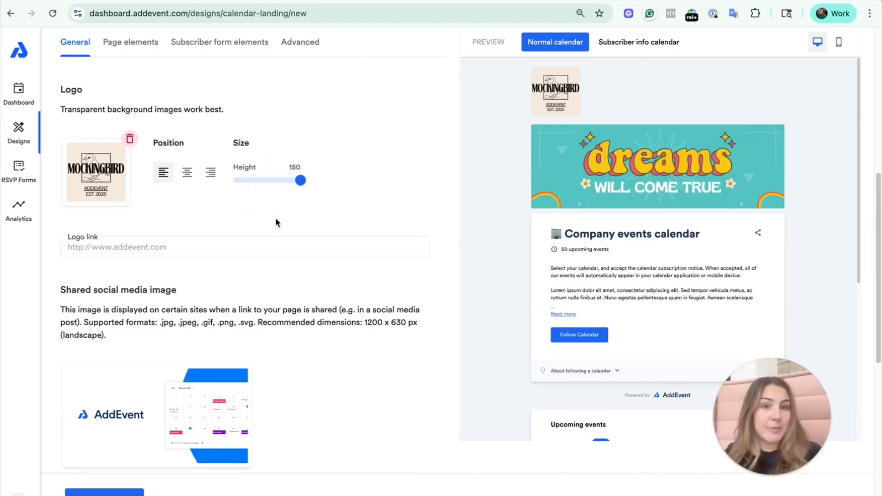
# Replace the default favicon with the Mockingbird favicon image from the gallery
pyautogui.scroll(-3, 234, 216)
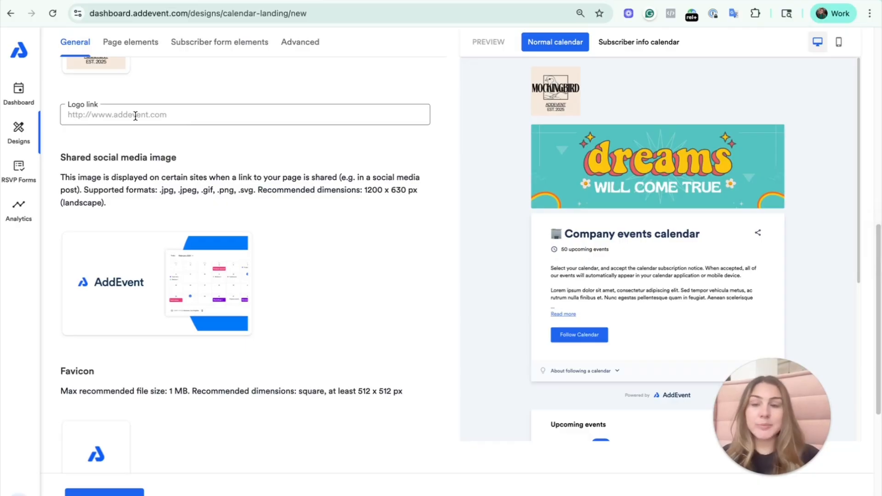
pyautogui.scroll(-2, 147, 147)
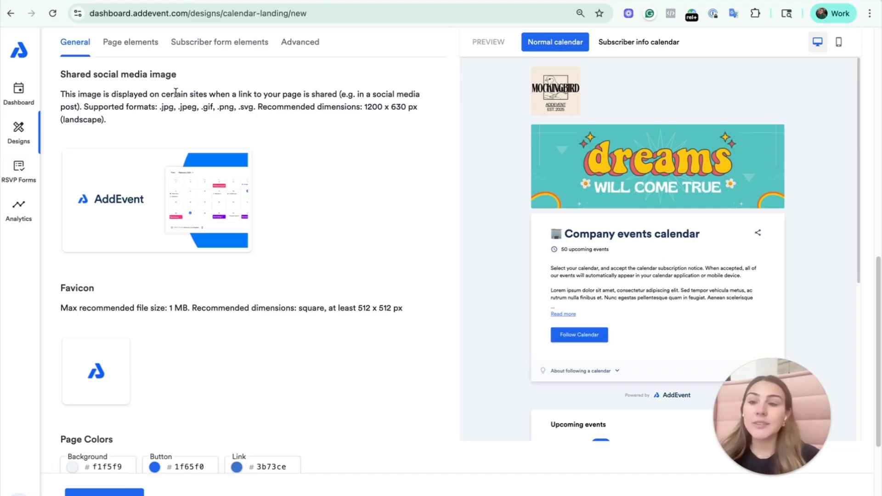
pyautogui.scroll(-5, 305, 190)
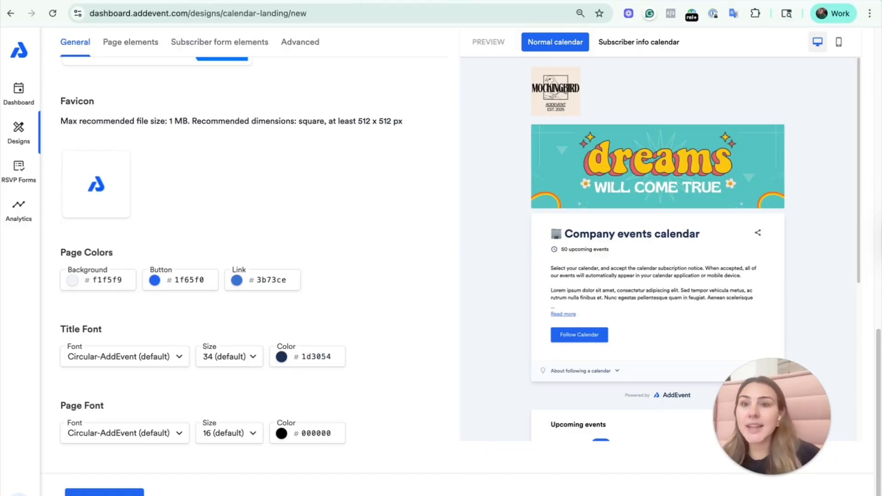
pyautogui.click(109, 164)
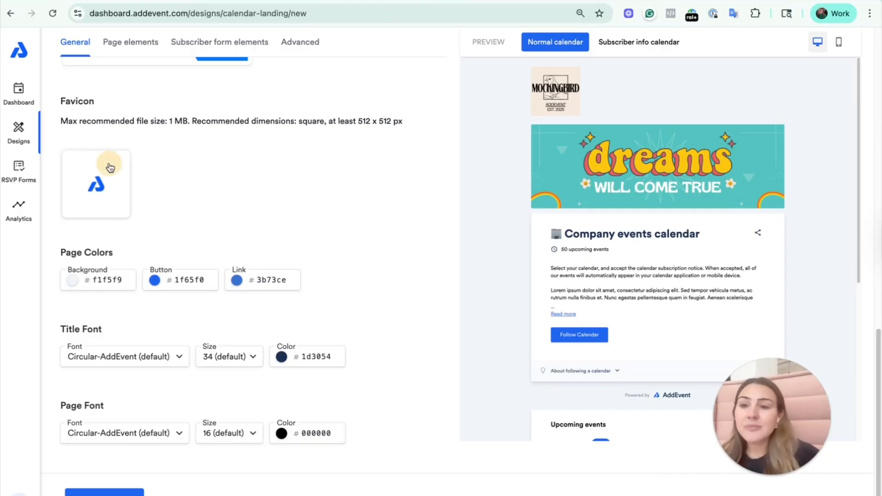
pyautogui.click(358, 230)
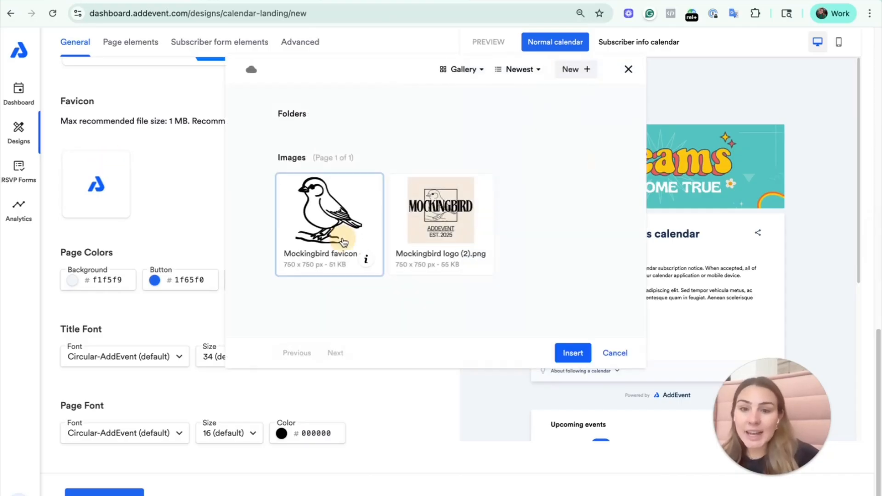
pyautogui.click(582, 360)
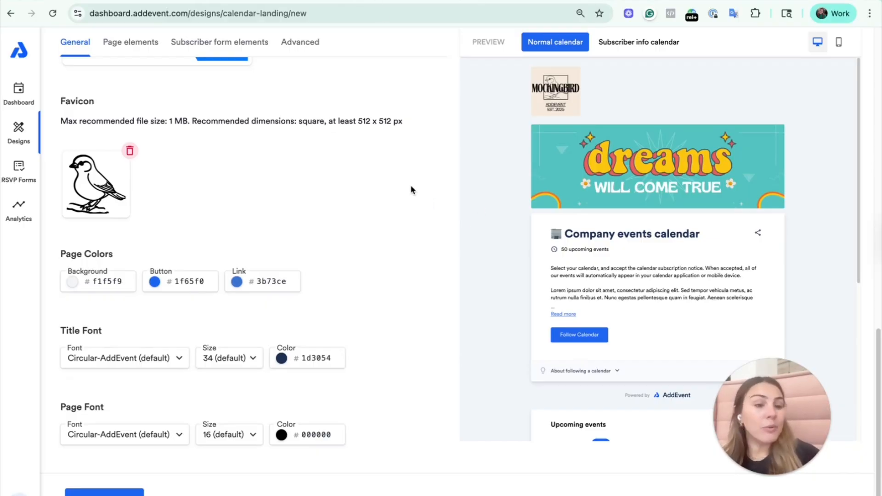
# Set the page background color to #f5eadb
pyautogui.scroll(-1, 404, 197)
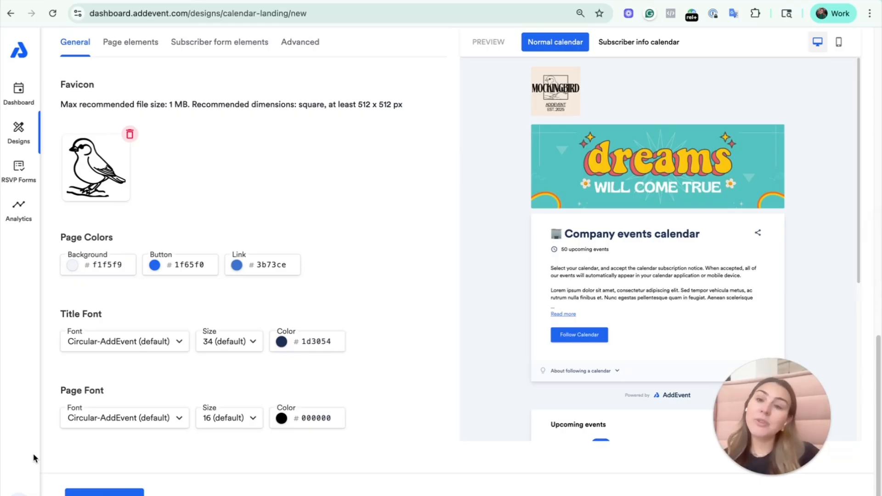
pyautogui.click(96, 265)
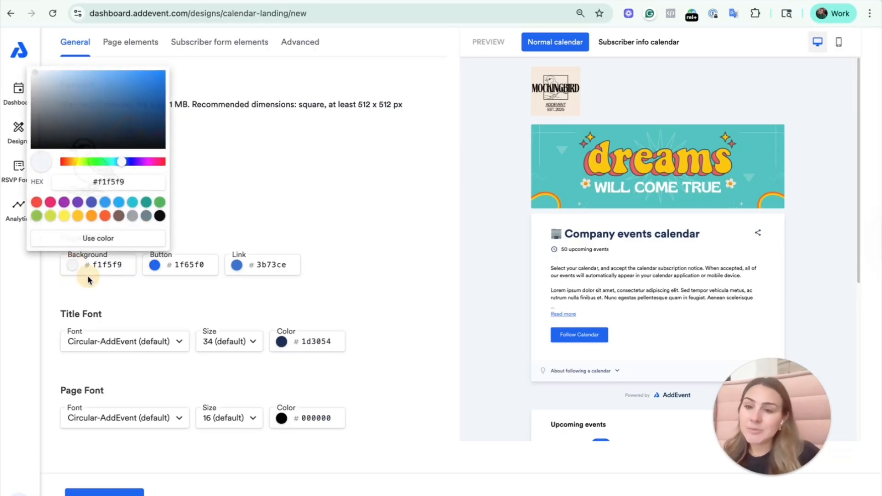
pyautogui.tripleClick(106, 181)
pyautogui.write('#f5eadb')
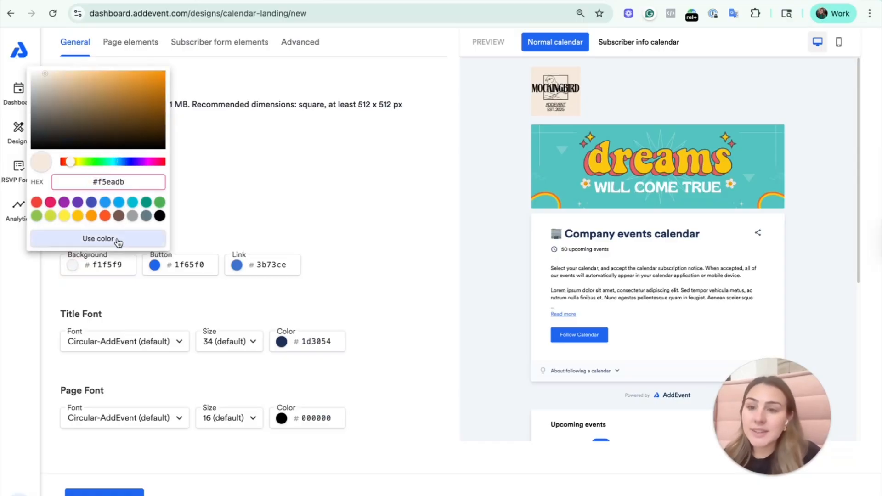
pyautogui.click(118, 241)
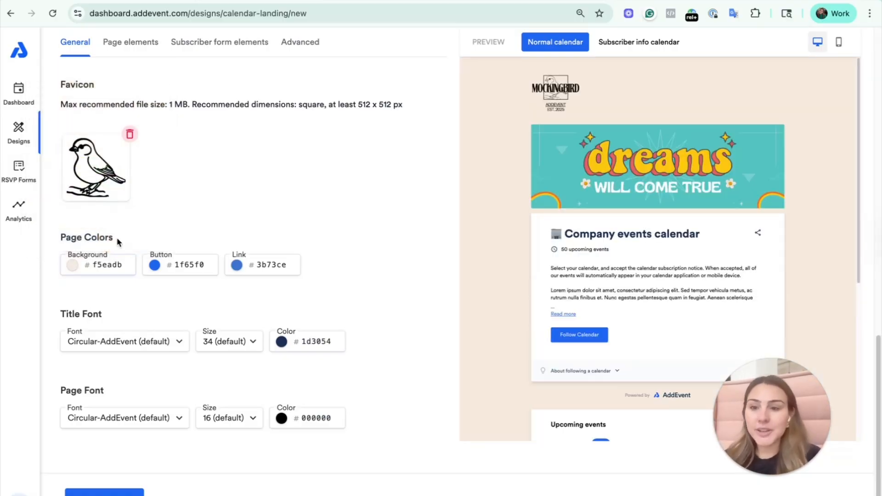
# Try light blue #03a9f4 and yellow #ffeb3b as the page's button color
pyautogui.click(192, 265)
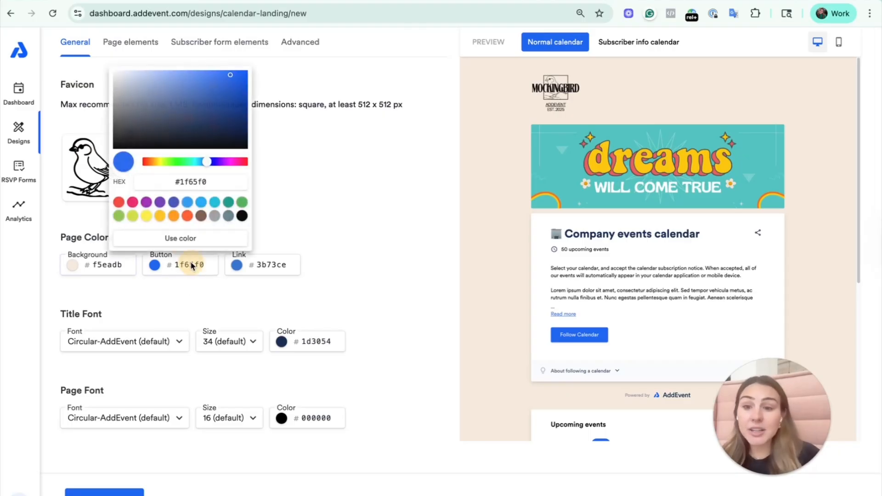
pyautogui.click(201, 207)
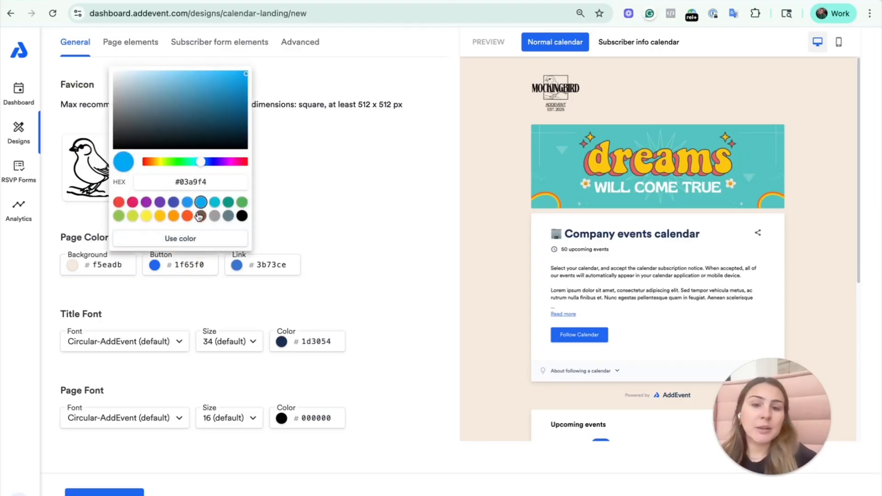
pyautogui.click(201, 241)
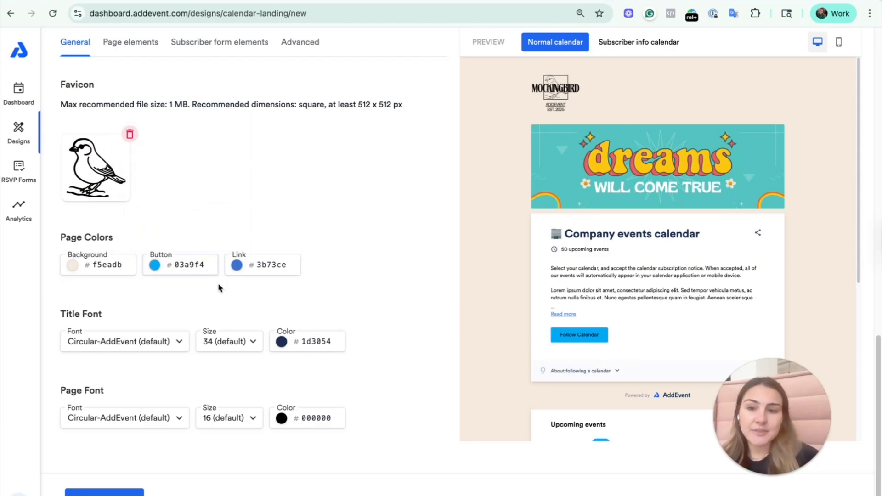
pyautogui.click(175, 269)
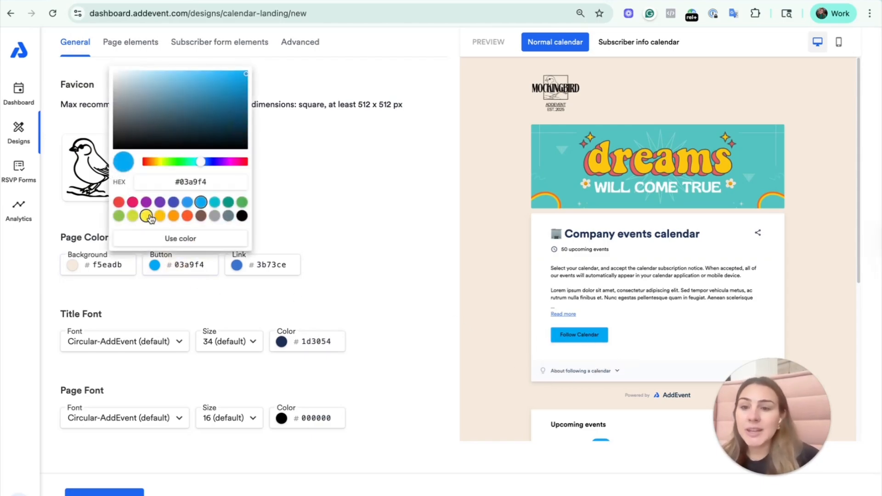
pyautogui.click(146, 216)
pyautogui.click(163, 248)
# Set the page's button color to the indigo preset #3f51b5
pyautogui.click(188, 264)
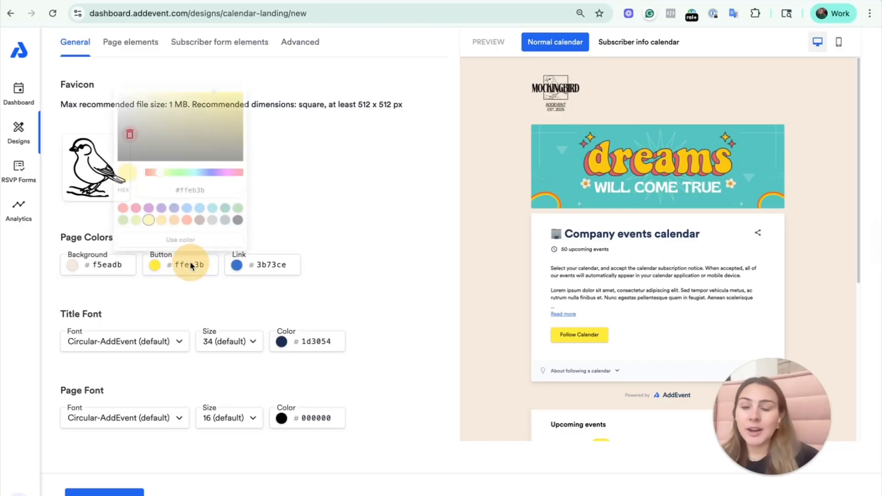
pyautogui.click(174, 203)
pyautogui.click(175, 239)
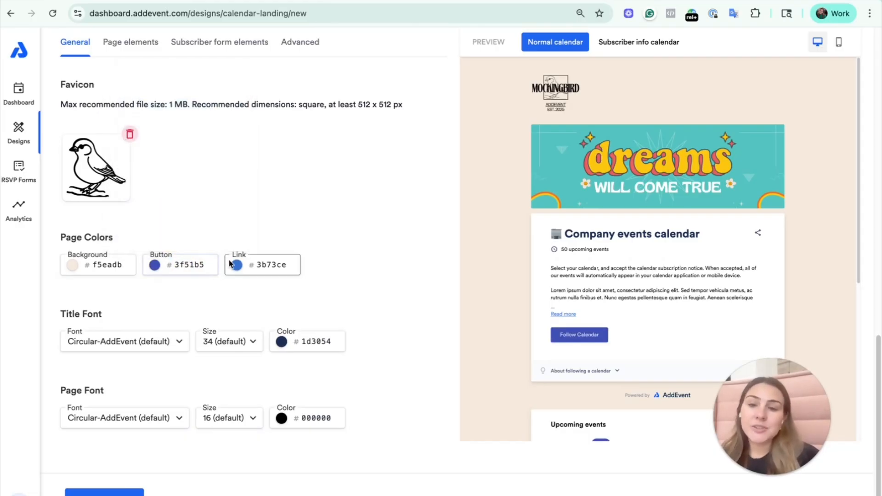
# Set the page's link color to the pink preset
pyautogui.scroll(-1, 606, 295)
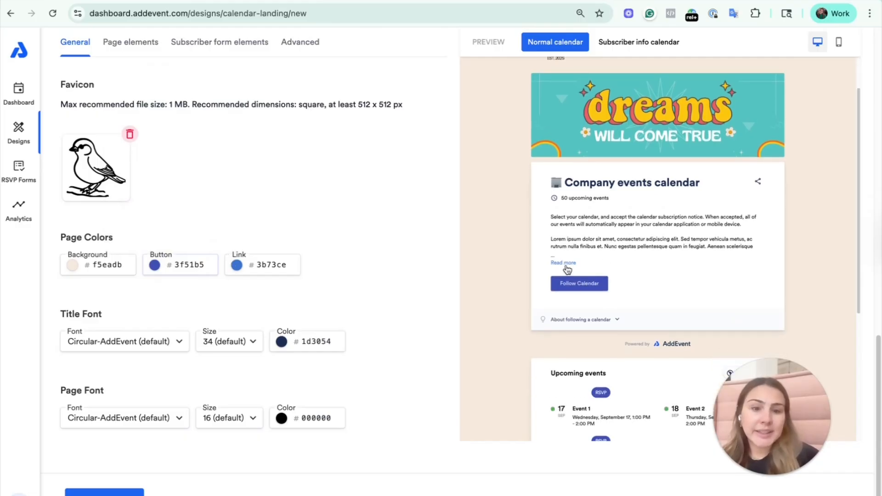
pyautogui.click(245, 270)
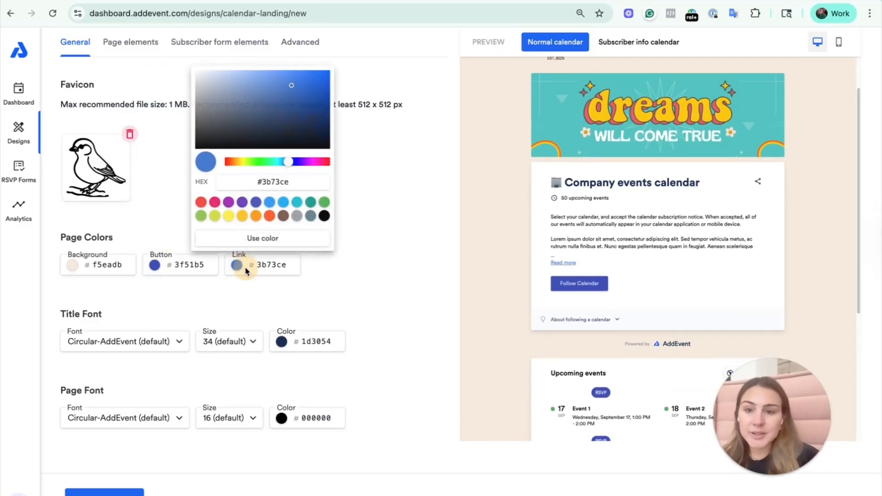
pyautogui.click(215, 202)
pyautogui.click(291, 237)
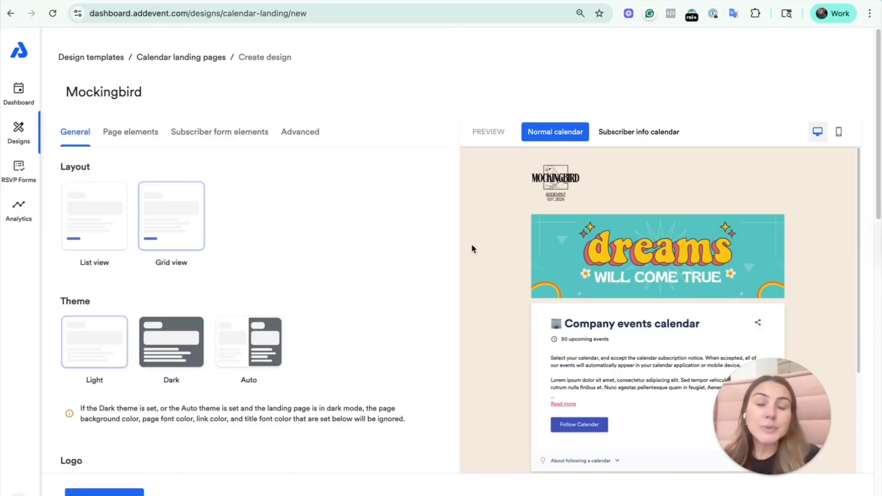
# Open the page element settings and check the options of the calendar featured image
pyautogui.scroll(-1, 473, 248)
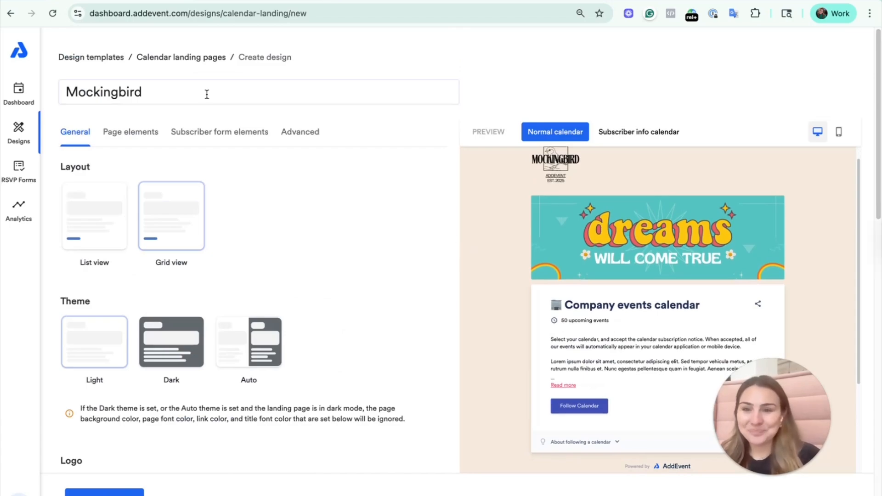
pyautogui.click(133, 125)
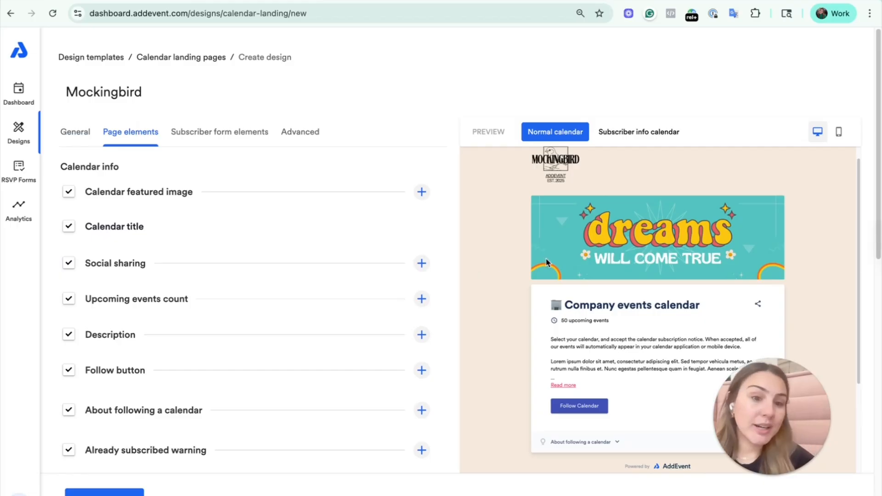
pyautogui.scroll(1, 546, 262)
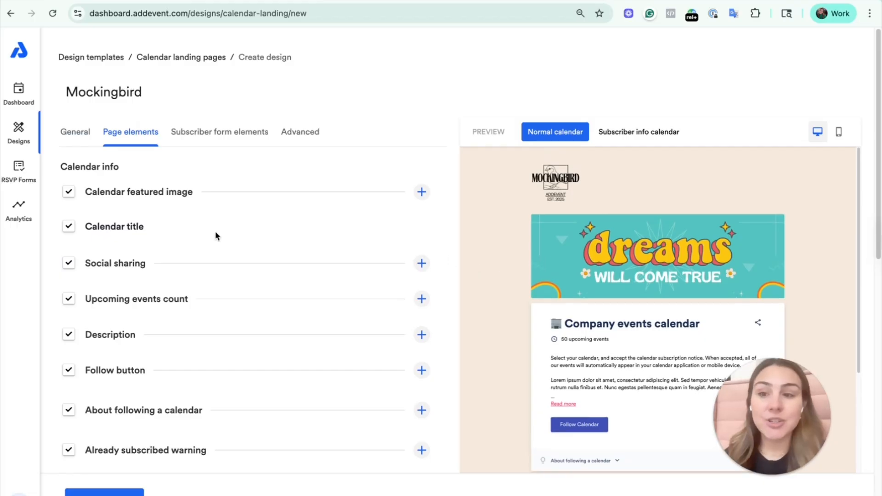
pyautogui.click(422, 192)
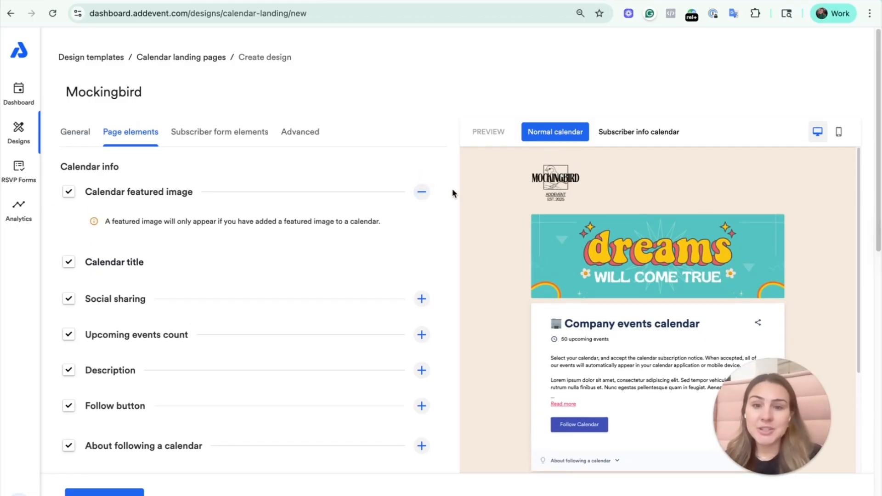
pyautogui.click(147, 199)
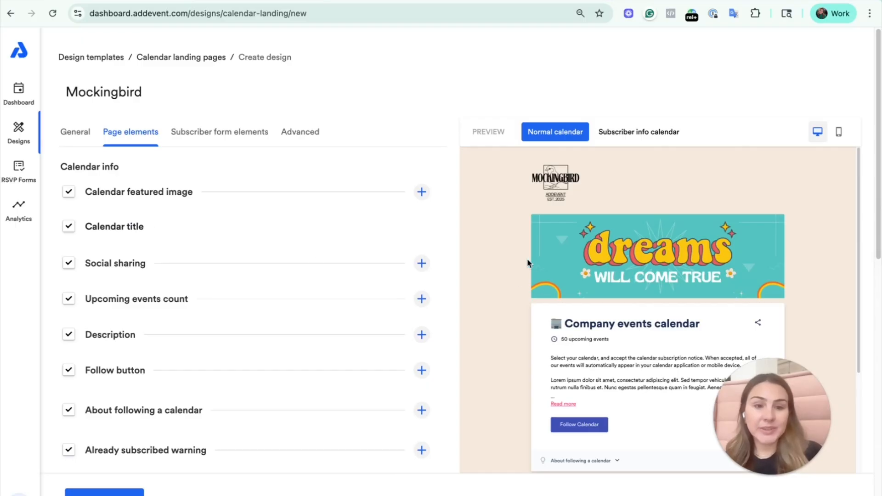
# Hide the calendar featured image on the landing page
pyautogui.click(69, 191)
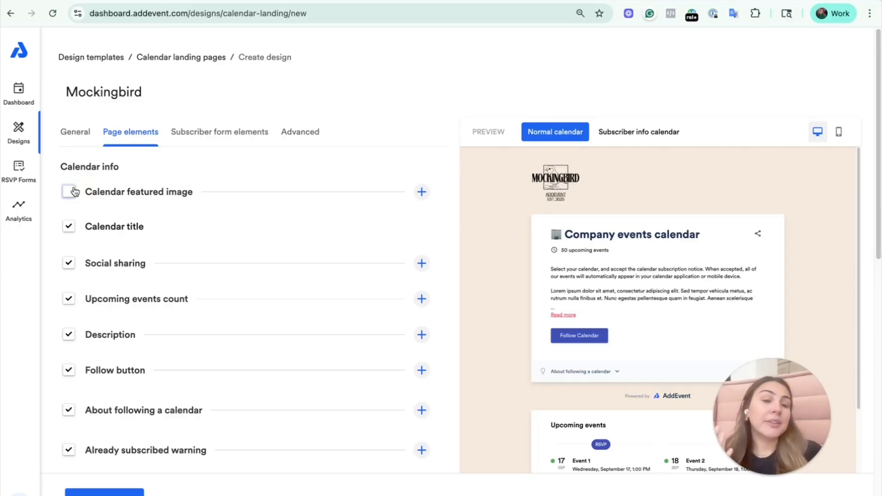
pyautogui.click(72, 192)
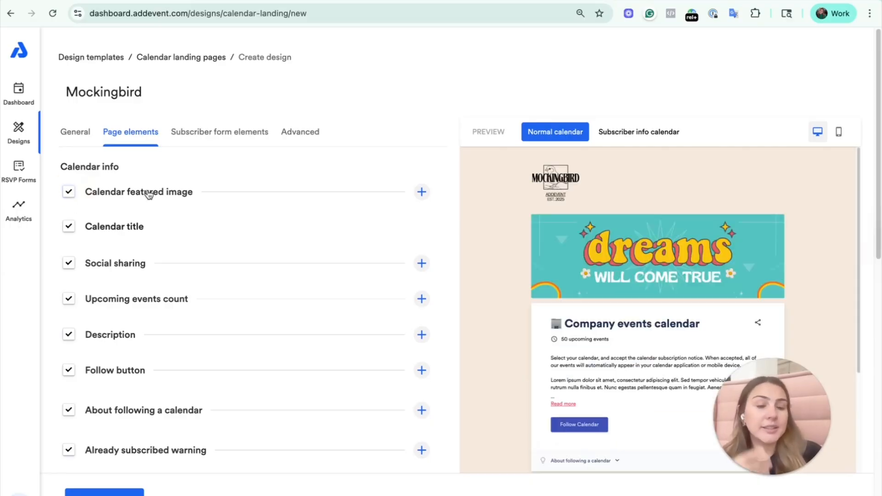
pyautogui.click(117, 195)
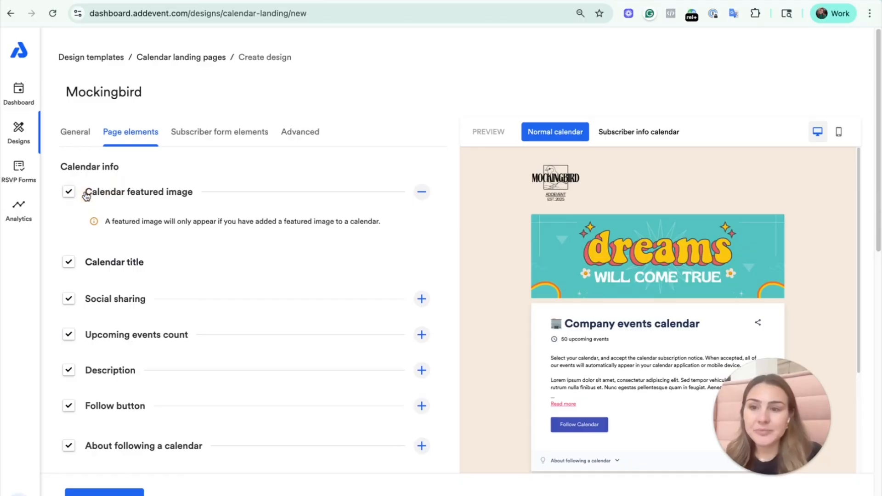
pyautogui.click(91, 195)
pyautogui.click(69, 191)
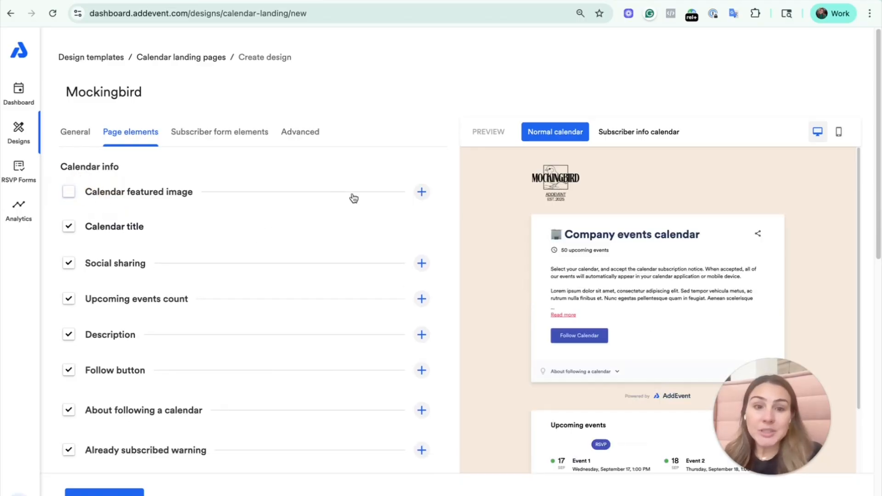
# Try hiding the calendar title on the landing page
pyautogui.click(68, 229)
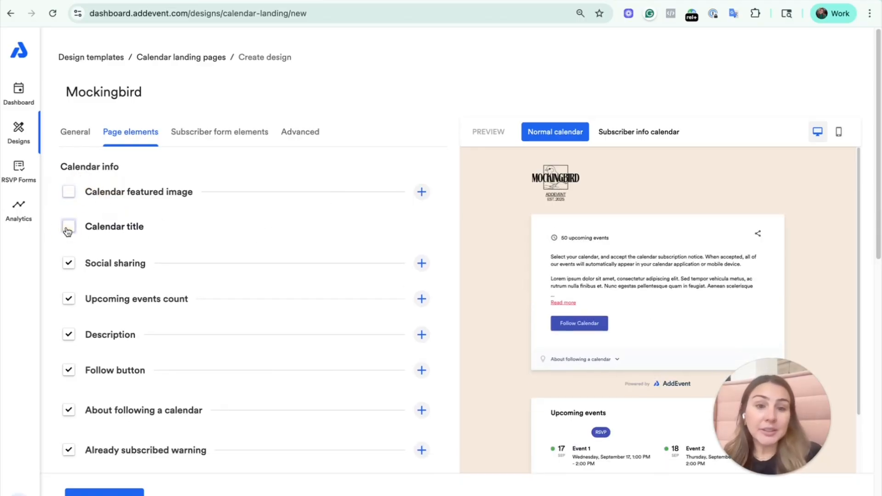
pyautogui.click(67, 230)
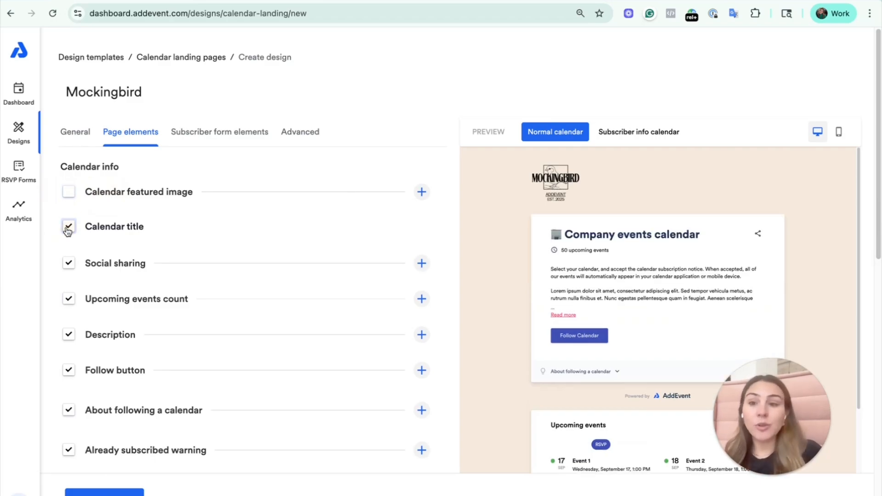
pyautogui.click(67, 228)
pyautogui.click(67, 228)
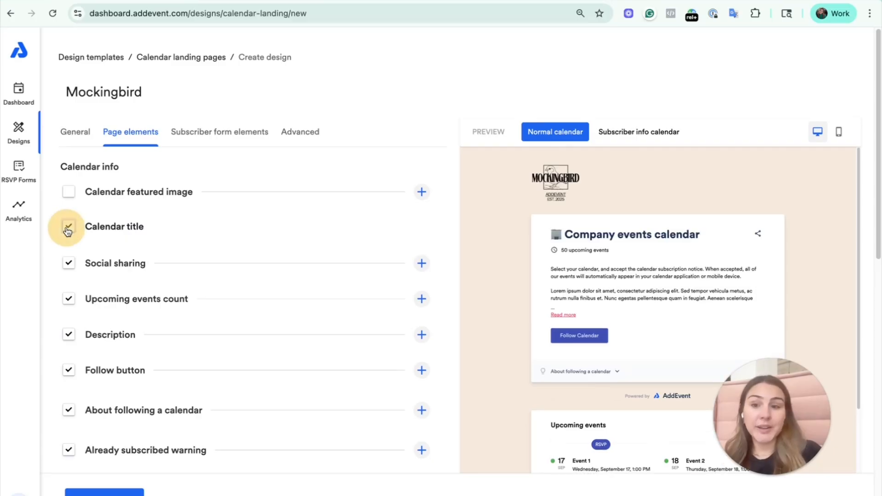
# Open the social sharing label settings and show the share popup in the page preview
pyautogui.scroll(-2, 68, 230)
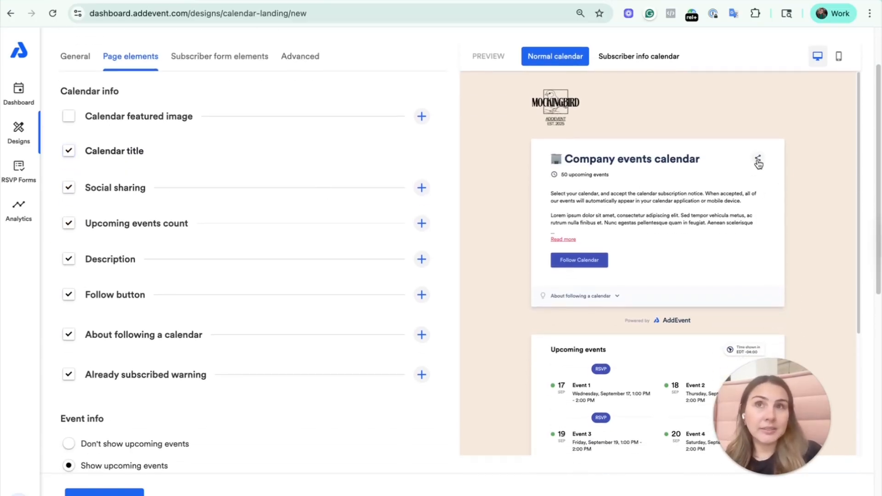
pyautogui.click(94, 187)
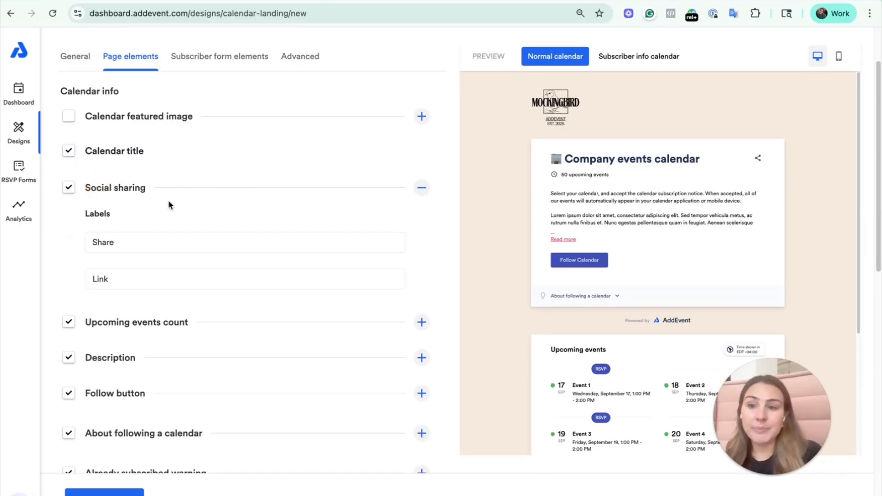
pyautogui.click(151, 248)
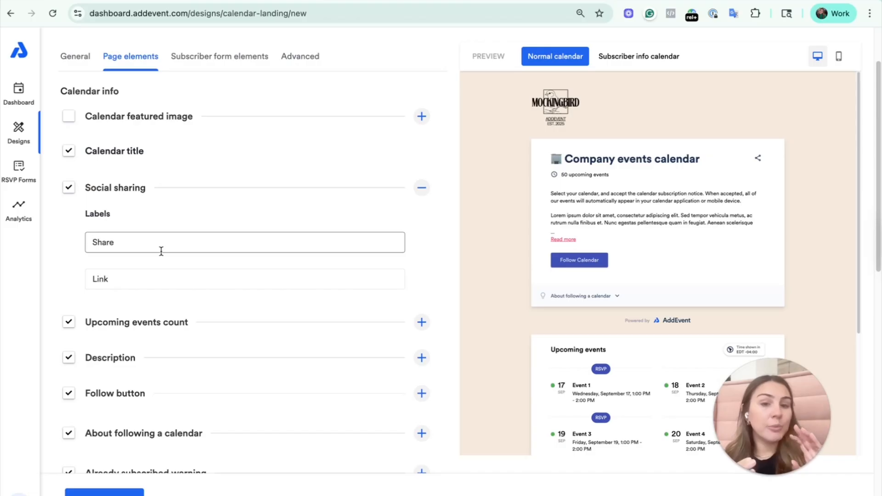
pyautogui.doubleClick(161, 251)
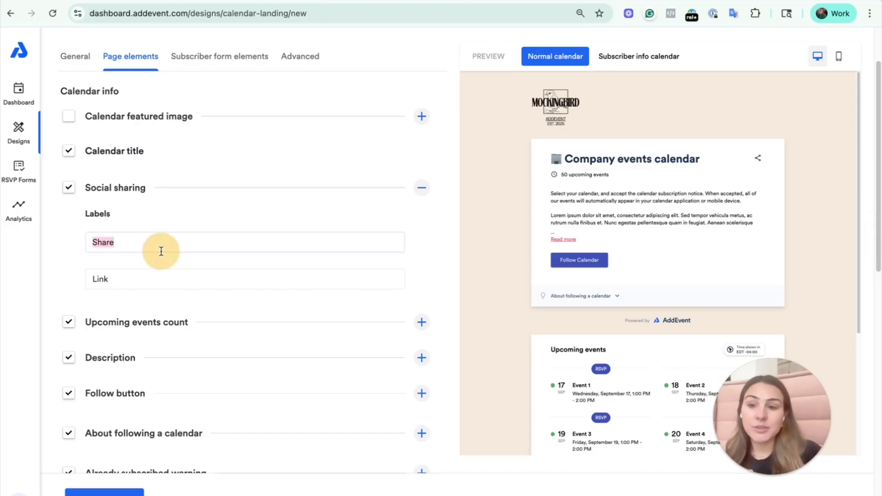
pyautogui.doubleClick(139, 276)
pyautogui.click(157, 241)
pyautogui.click(758, 158)
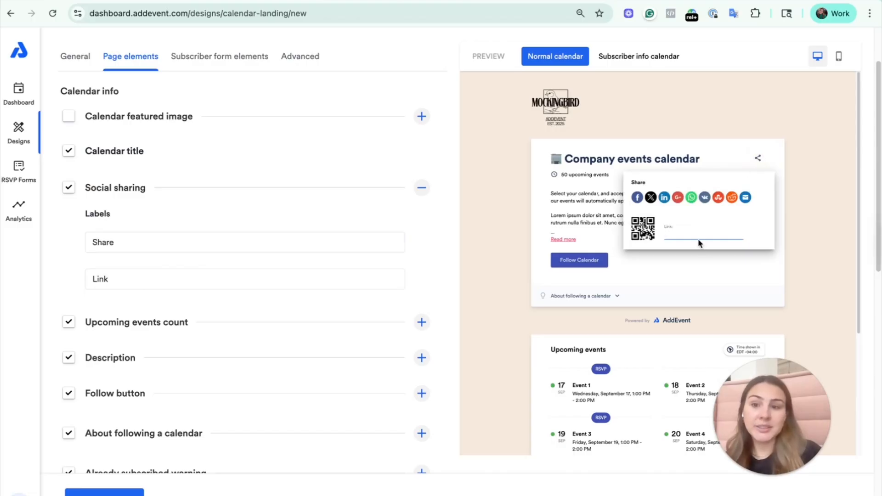
# Change the social sharing label from Share to "Share on social media" and check it in the preview's share popup
pyautogui.click(165, 238)
pyautogui.doubleClick(165, 238)
pyautogui.click(166, 238)
pyautogui.write('on')
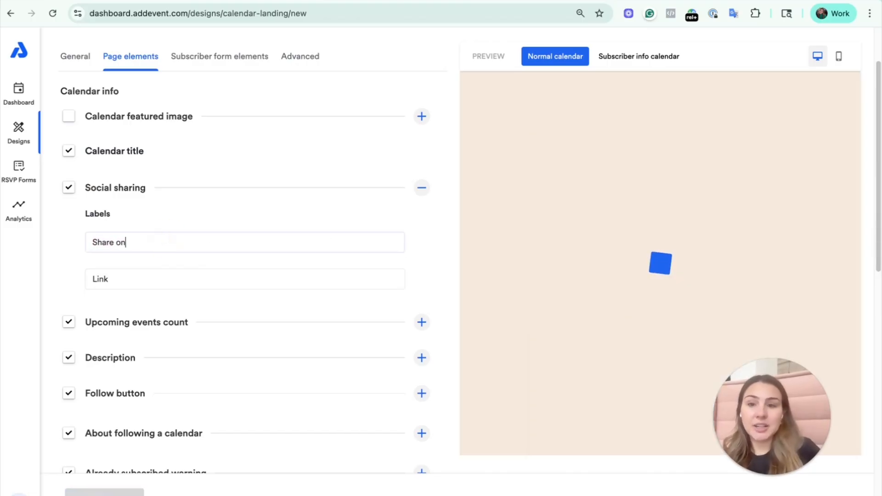
pyautogui.write(' social media')
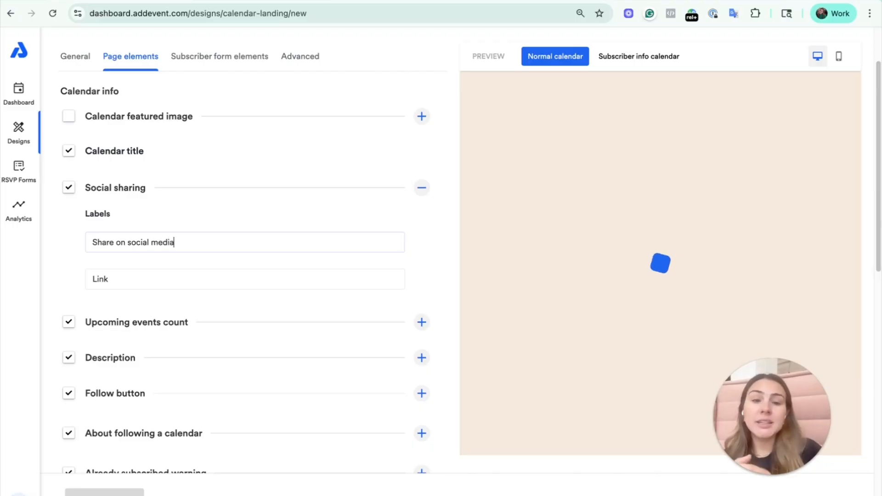
pyautogui.click(762, 163)
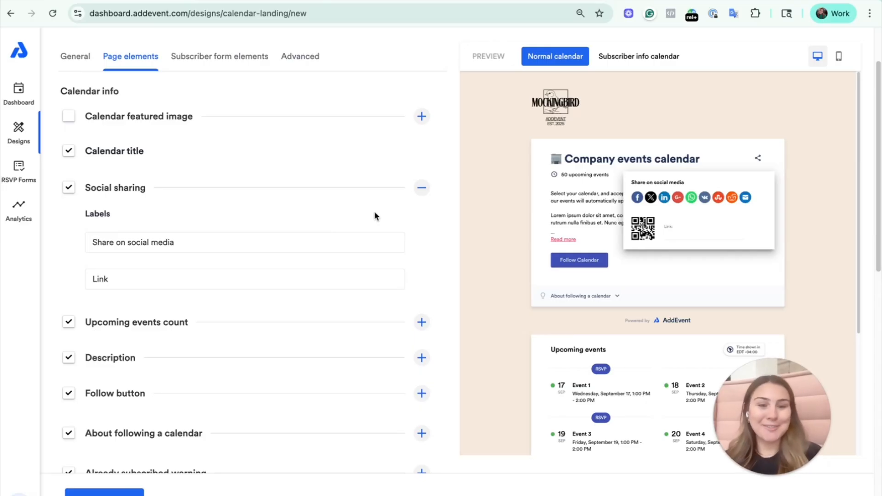
pyautogui.click(371, 191)
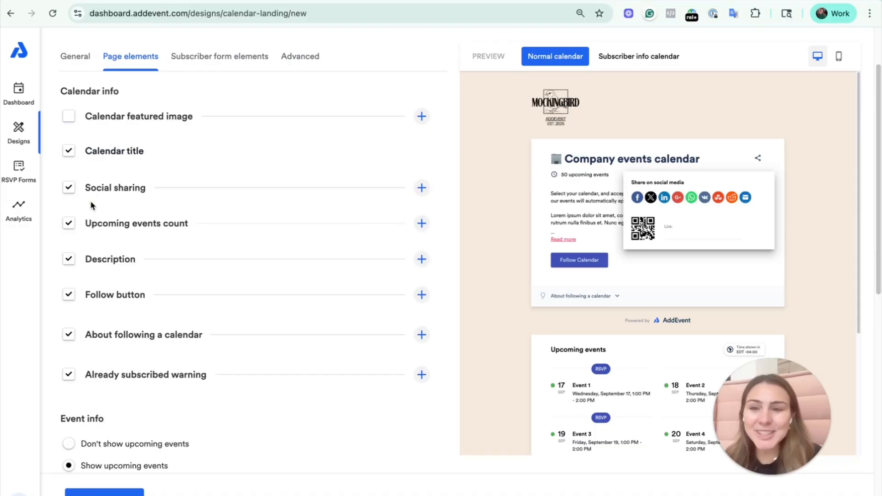
pyautogui.click(844, 142)
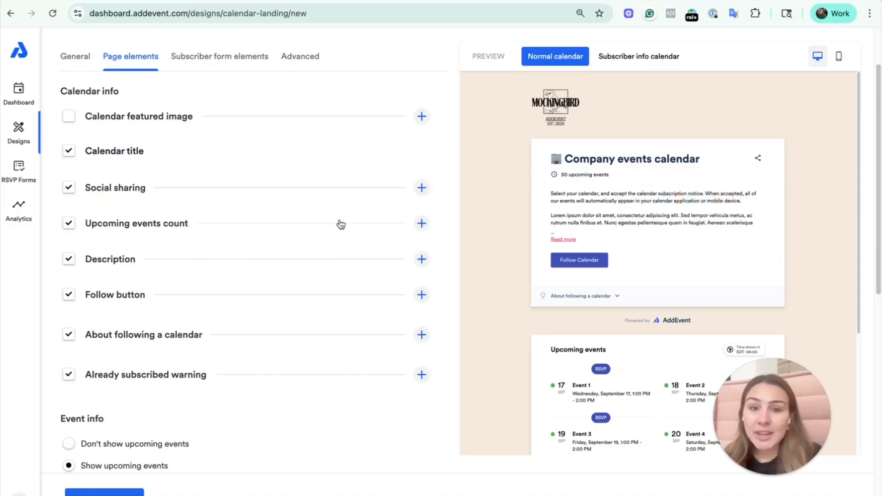
# Try "UPCOMING EVENTS" in capitals as the label of the upcoming events count
pyautogui.tripleClick(575, 175)
pyautogui.click(495, 197)
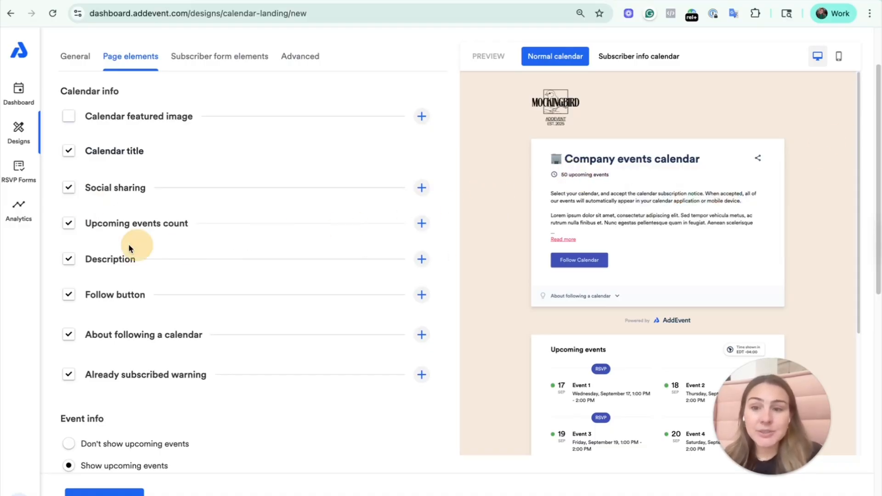
pyautogui.click(115, 223)
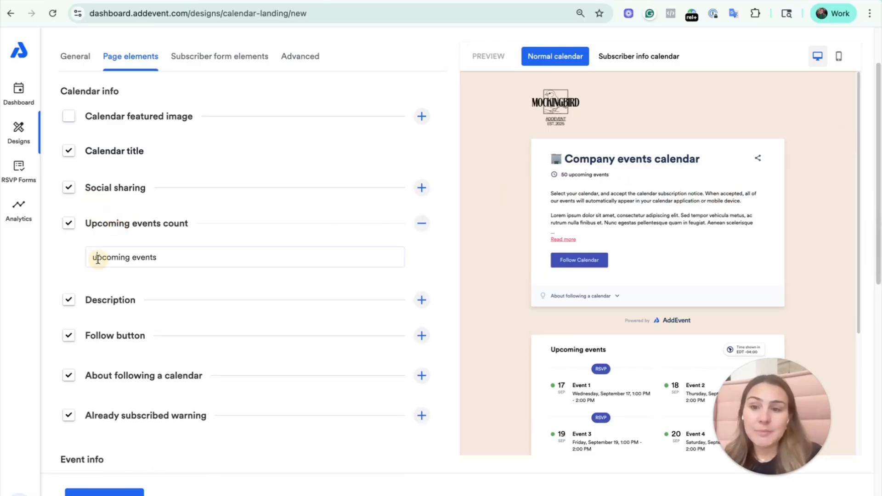
pyautogui.click(98, 259)
pyautogui.hotkey('ctrl', 'a')
pyautogui.write('UPC')
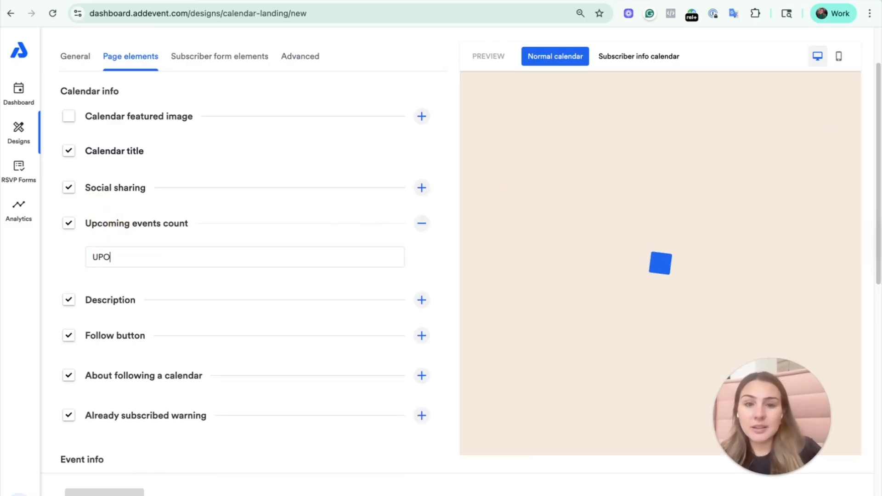
pyautogui.write('OMING EVENTS')
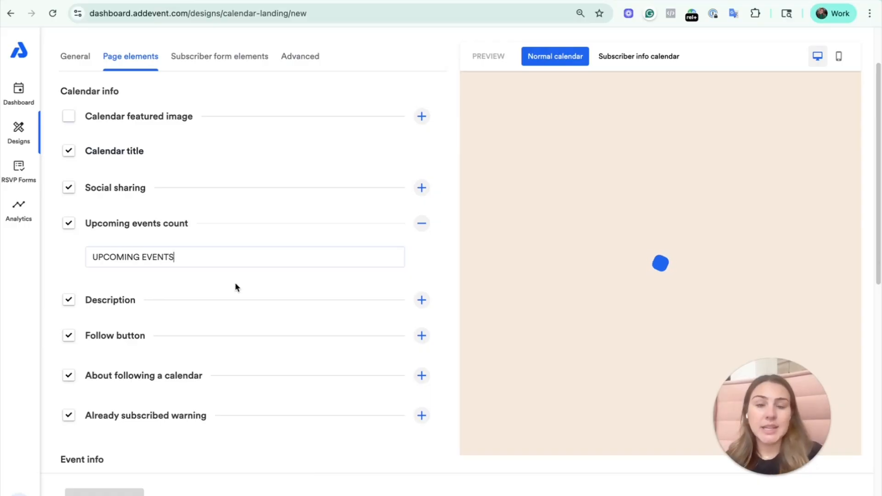
# Restore the upcoming events count label to lowercase "upcoming events" and close its settings
pyautogui.hotkey('ctrl', 'a')
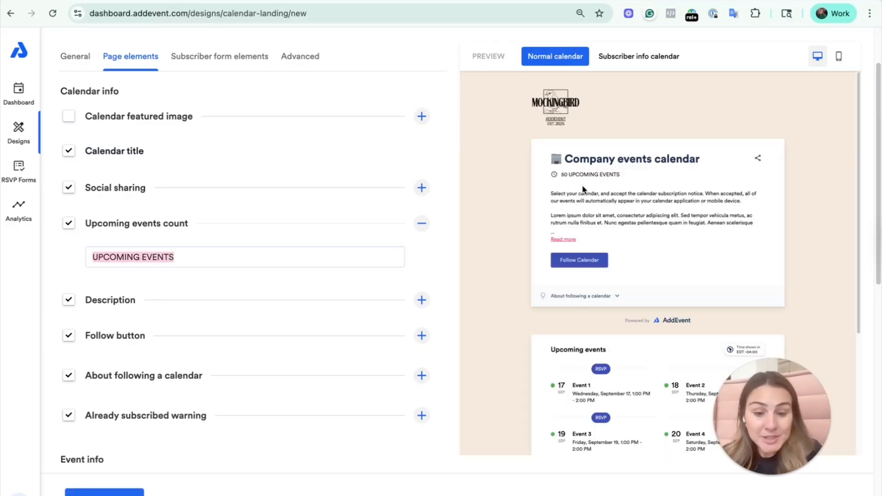
pyautogui.write('upcoming even')
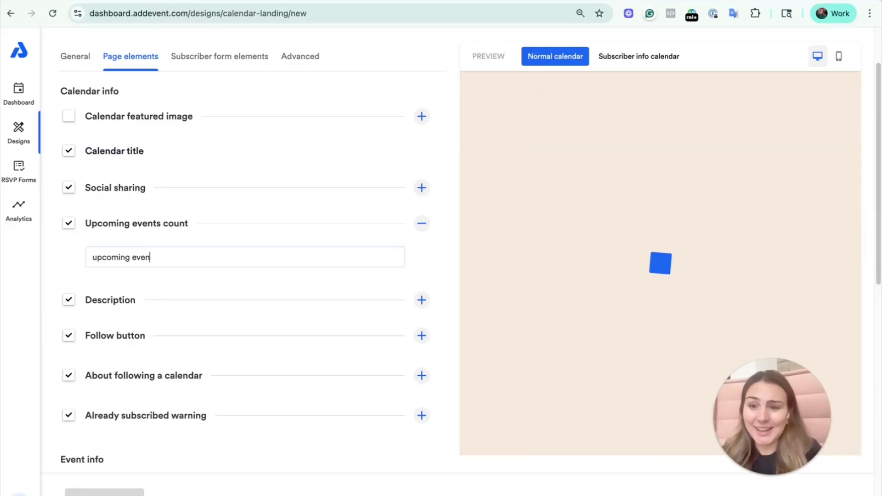
pyautogui.write('ts')
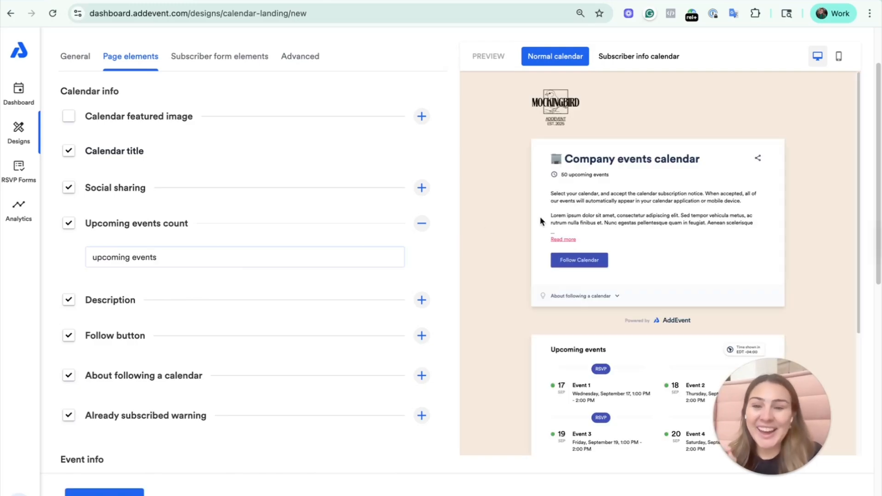
pyautogui.click(422, 224)
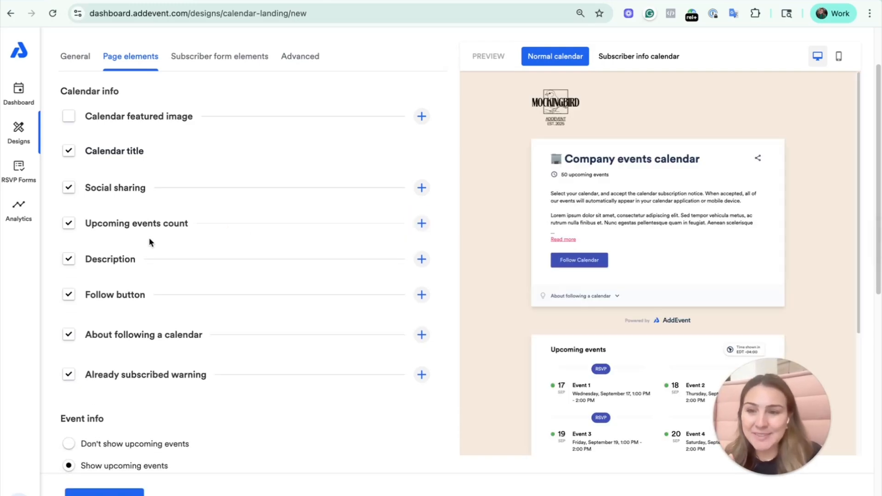
# Open the description element's settings and examine the truncated description text in the page preview
pyautogui.click(161, 265)
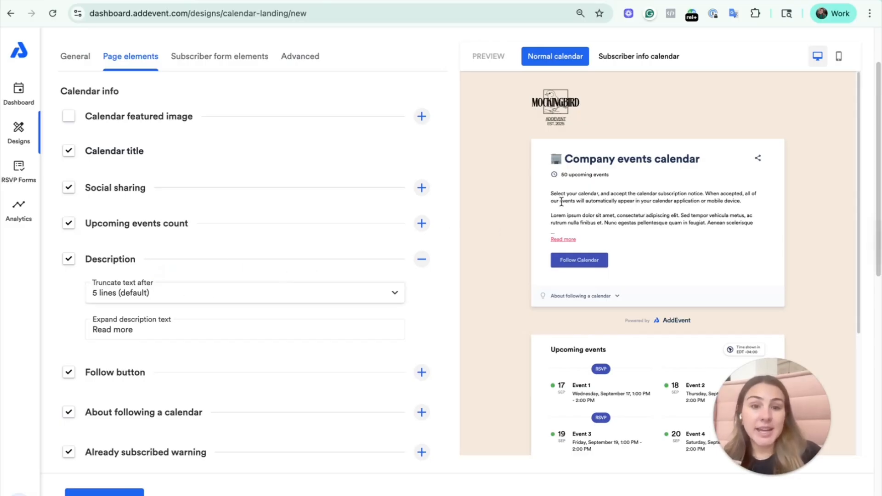
pyautogui.tripleClick(589, 203)
pyautogui.moveTo(590, 204); pyautogui.dragTo(700, 223)
pyautogui.click(699, 222)
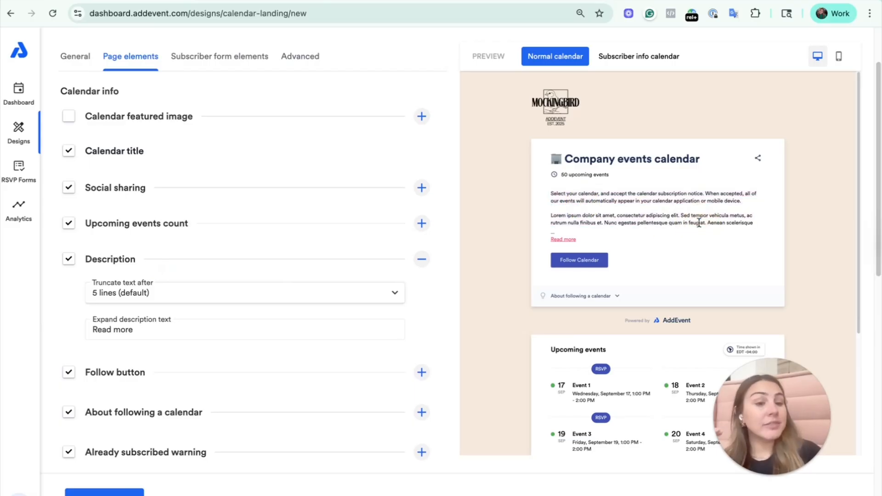
# Examine the truncated description in the page preview and expand it to its full text
pyautogui.moveTo(551, 194); pyautogui.dragTo(570, 216)
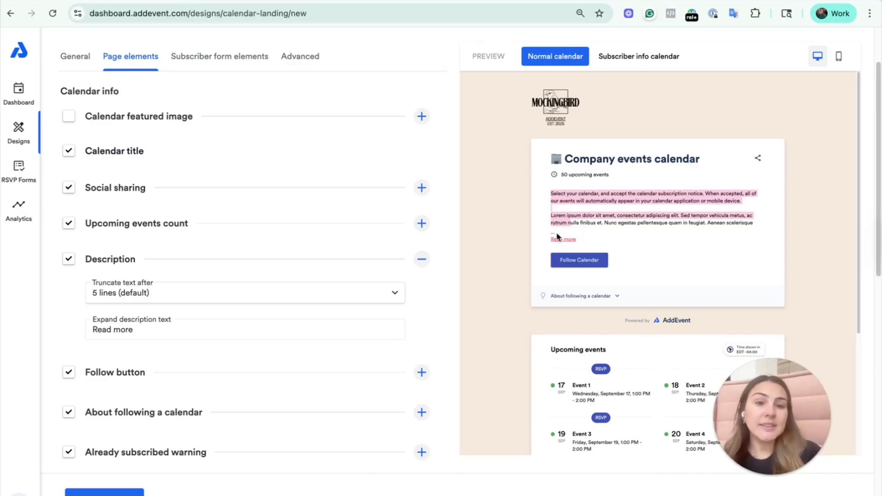
pyautogui.click(554, 236)
pyautogui.click(575, 267)
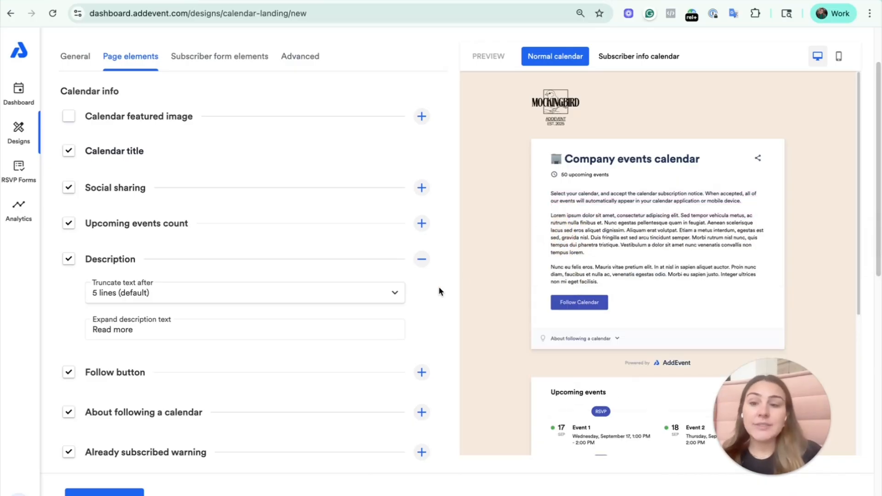
# Try truncating the description after 1 line, after 15 lines, and with "Don't truncate text"
pyautogui.click(220, 298)
pyautogui.click(198, 250)
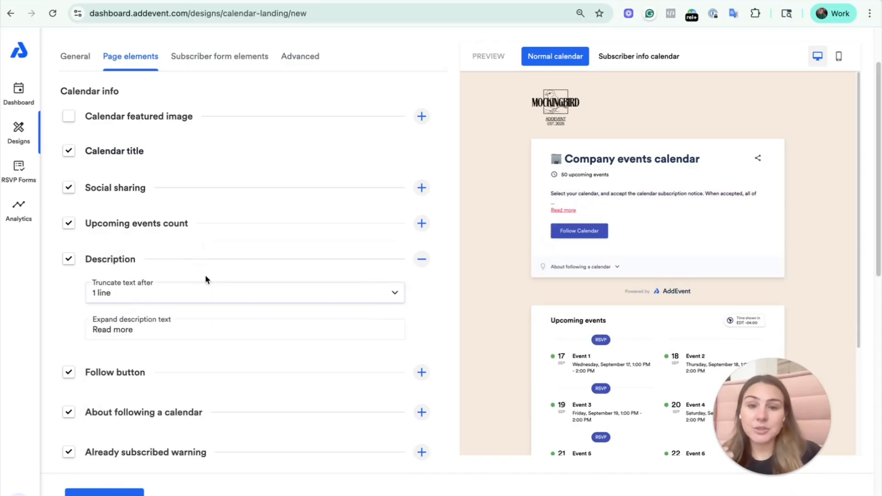
pyautogui.click(221, 300)
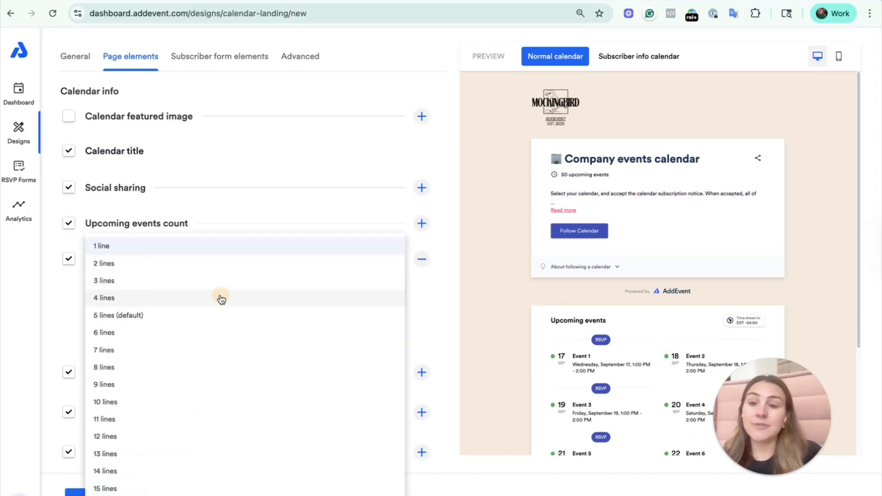
pyautogui.click(213, 489)
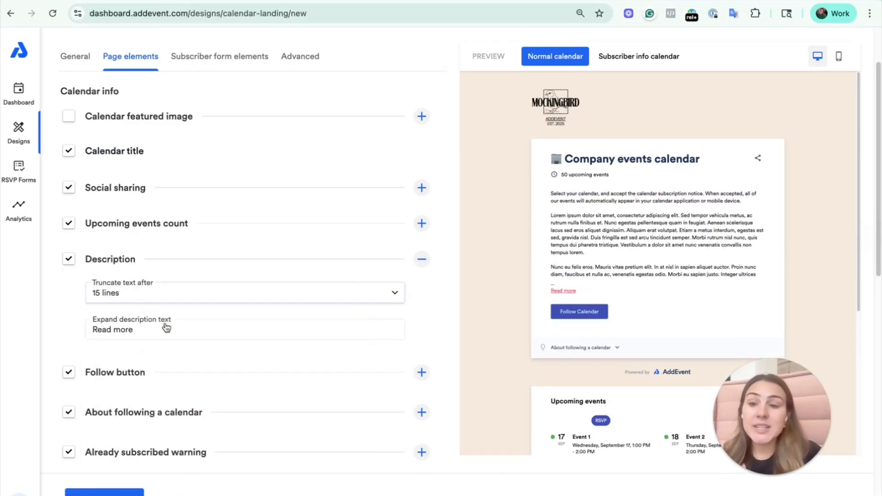
pyautogui.click(165, 301)
pyautogui.click(175, 495)
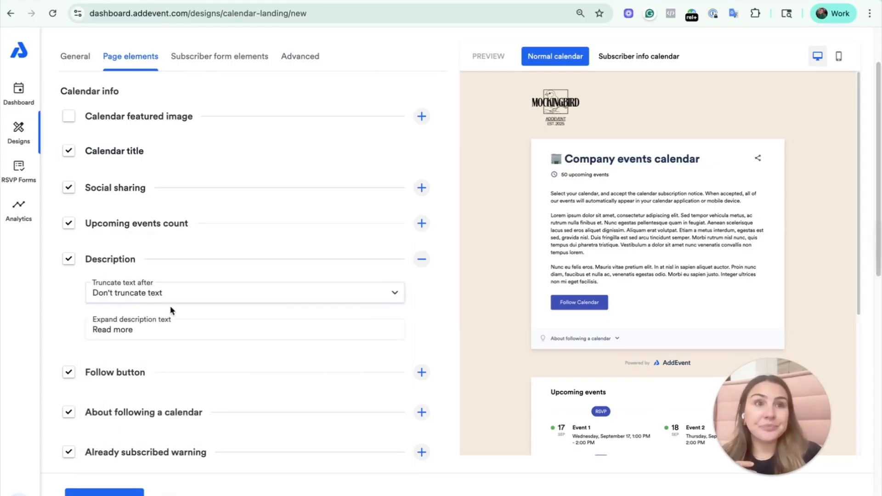
pyautogui.scroll(-1, 181, 297)
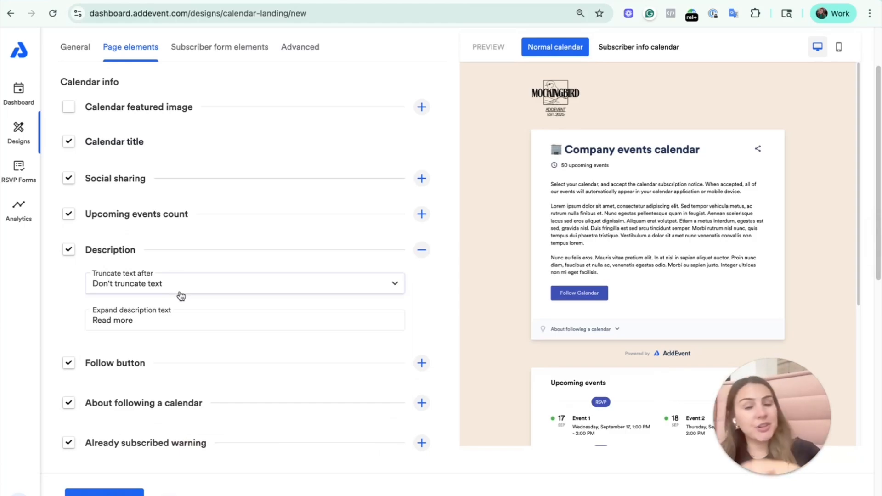
# Truncate the description after 3 lines, set its expand text to "Learn more" and close its settings
pyautogui.tripleClick(172, 320)
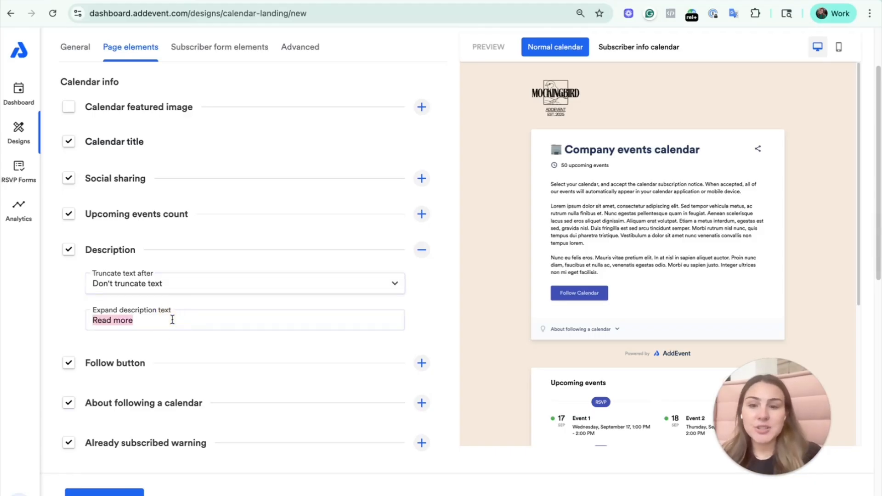
pyautogui.click(170, 283)
pyautogui.click(167, 285)
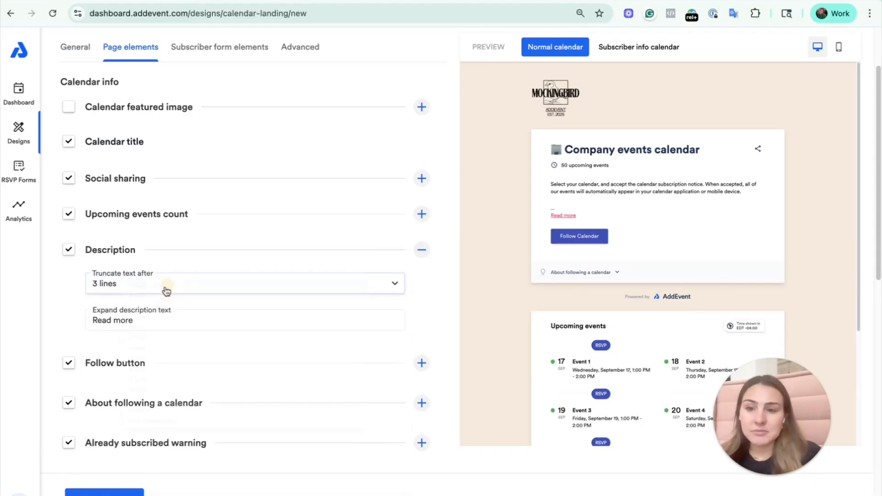
pyautogui.click(139, 307)
pyautogui.tripleClick(140, 309)
pyautogui.write('Learn more')
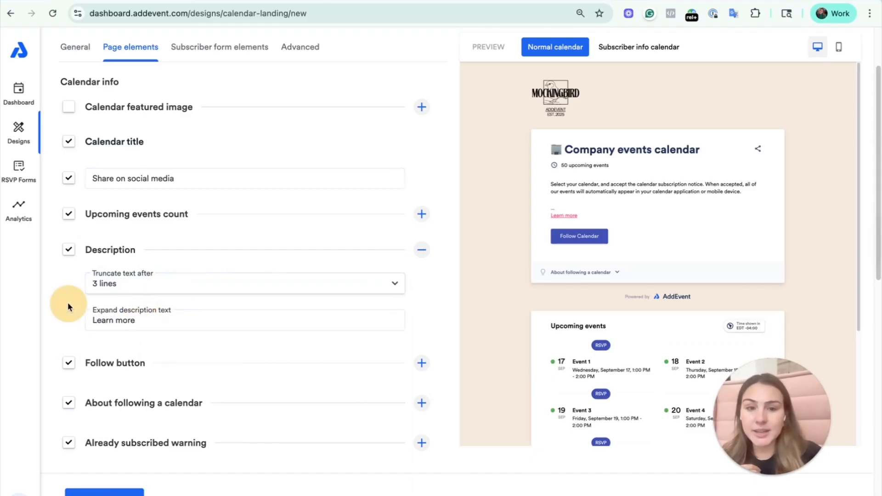
pyautogui.click(175, 250)
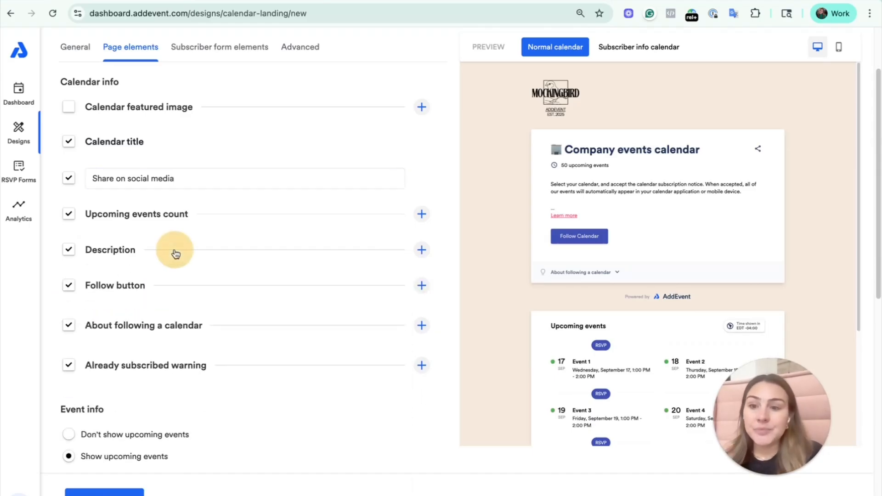
# Change the follow button's text to "Subscribe to Calendar" and close its settings
pyautogui.click(187, 285)
pyautogui.tripleClick(173, 330)
pyautogui.click(442, 327)
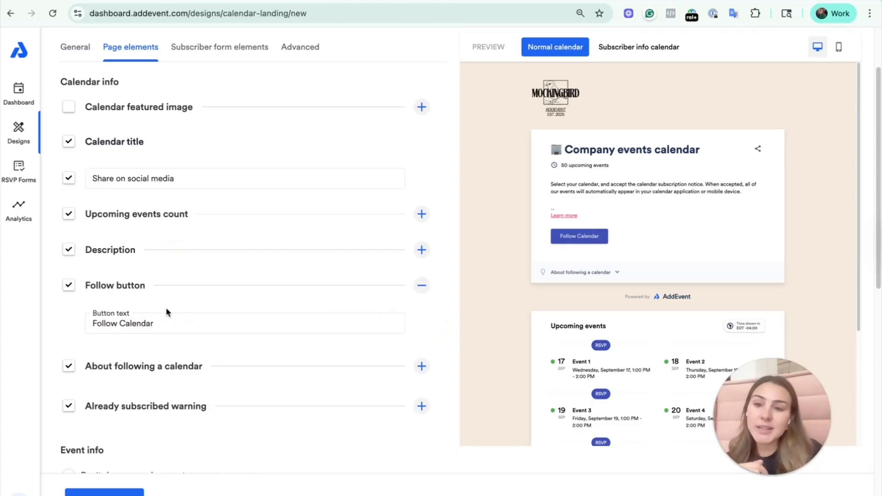
pyautogui.tripleClick(167, 325)
pyautogui.write('Subscr')
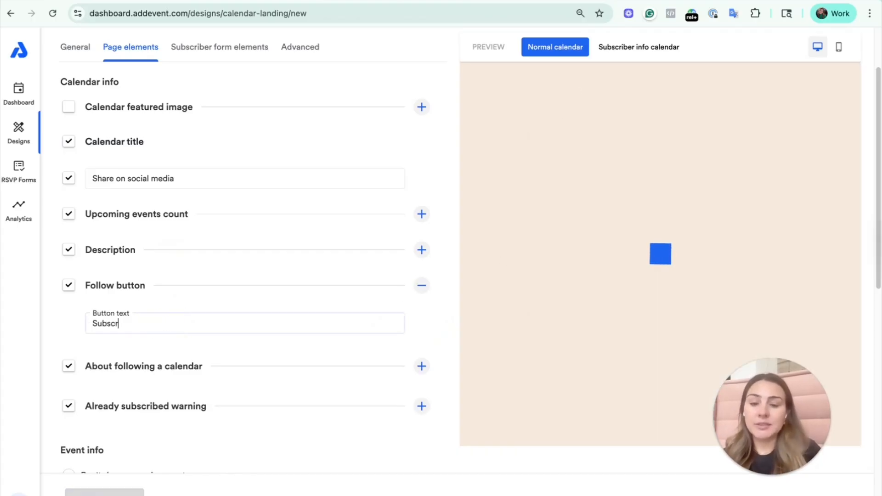
pyautogui.write('ibe to Calendar')
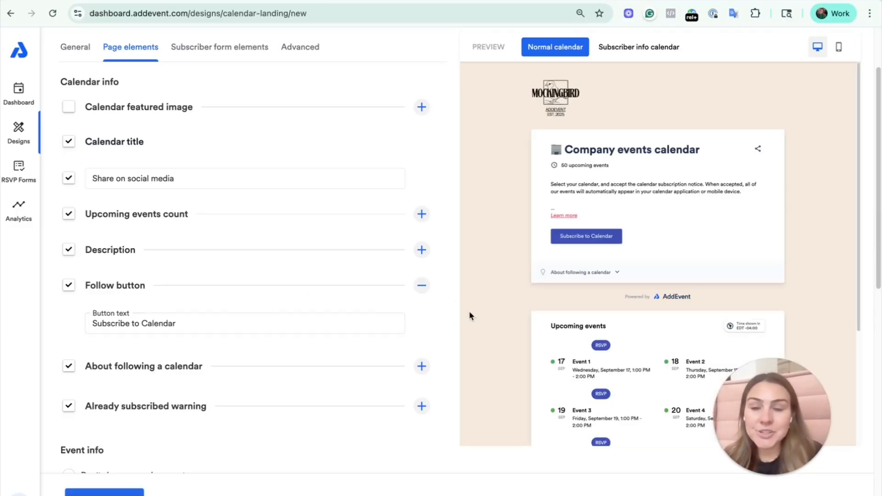
pyautogui.click(421, 285)
# Review the "About following a calendar" note in the preview and its settings, and disable that element
pyautogui.click(564, 273)
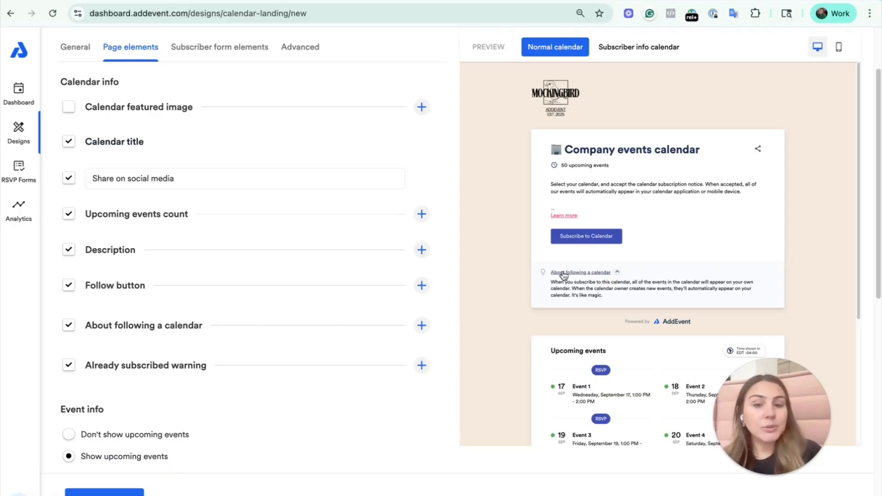
pyautogui.scroll(-5, 404, 285)
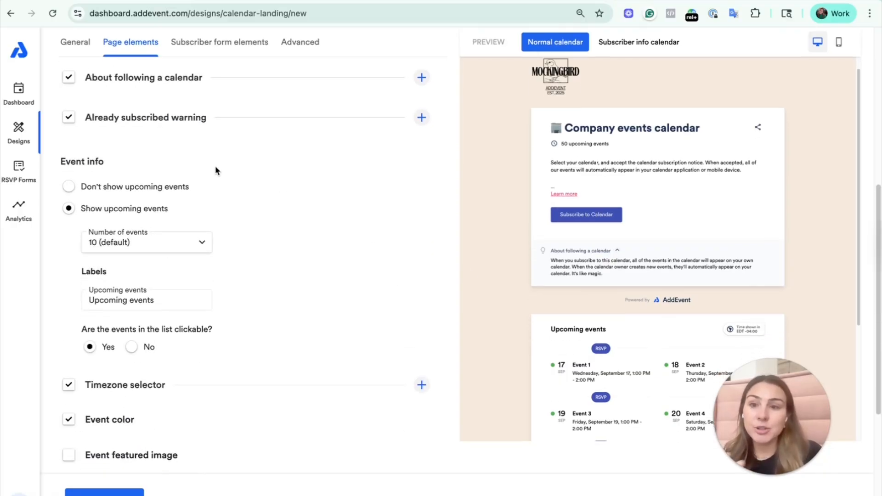
pyautogui.click(421, 77)
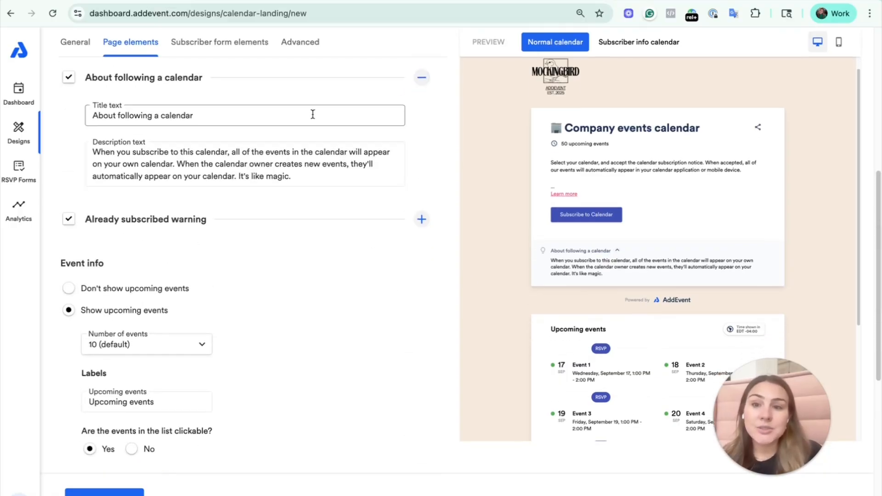
pyautogui.tripleClick(248, 162)
pyautogui.click(296, 177)
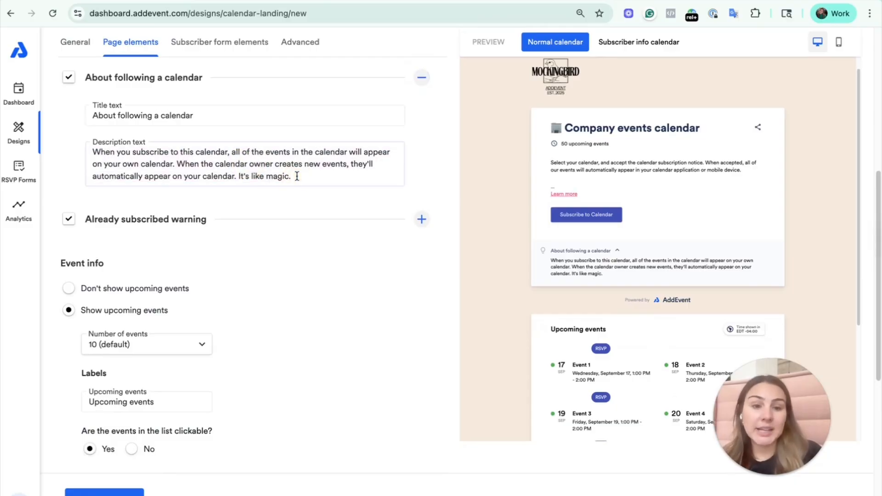
pyautogui.click(421, 78)
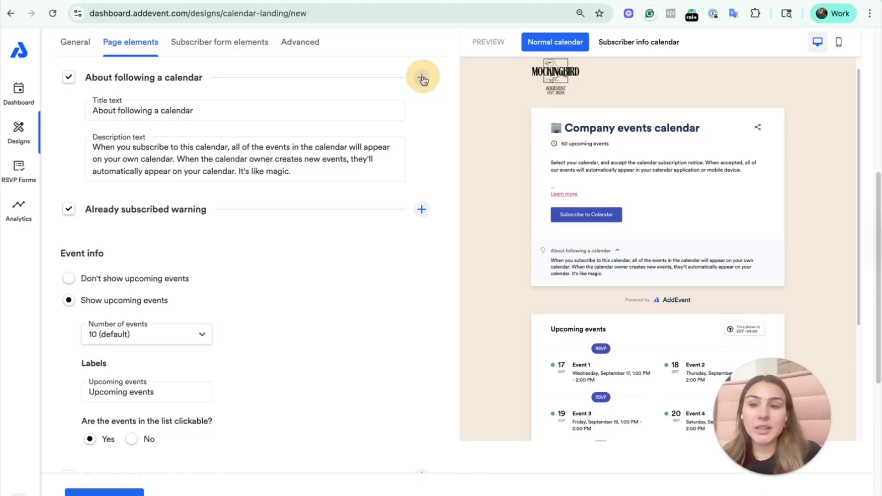
pyautogui.click(68, 77)
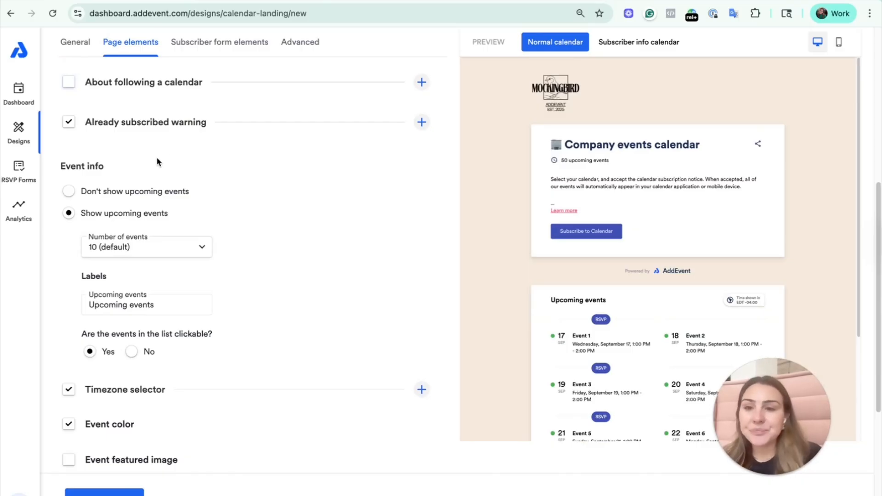
# Examine the already-subscribed warning on the live Company Calendar page and return to the design editor
pyautogui.click(265, 1)
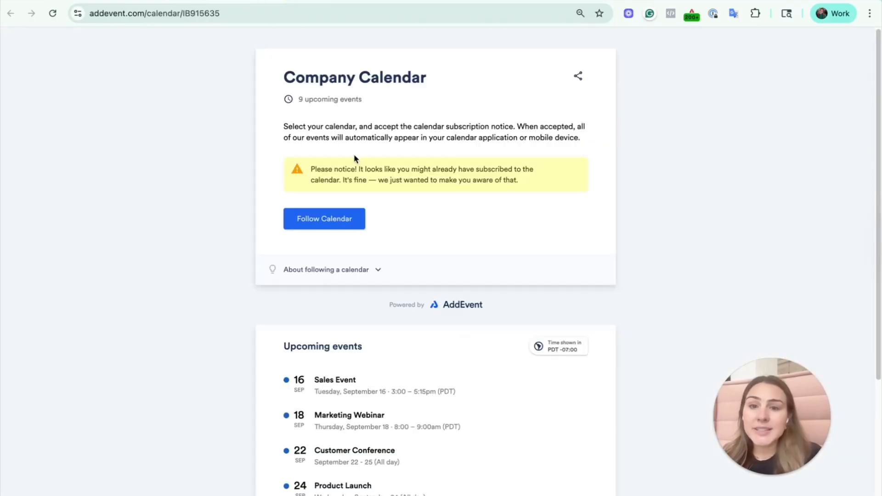
pyautogui.tripleClick(337, 175)
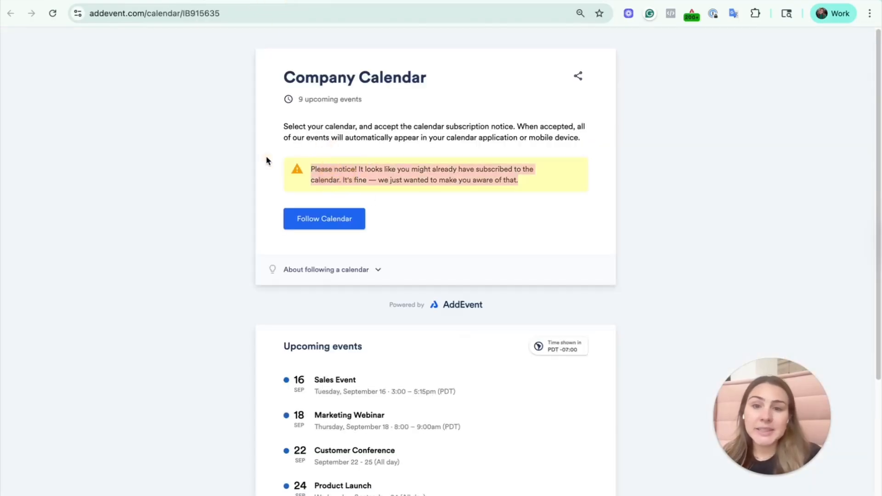
pyautogui.moveTo(305, 169); pyautogui.dragTo(590, 188)
pyautogui.click(589, 190)
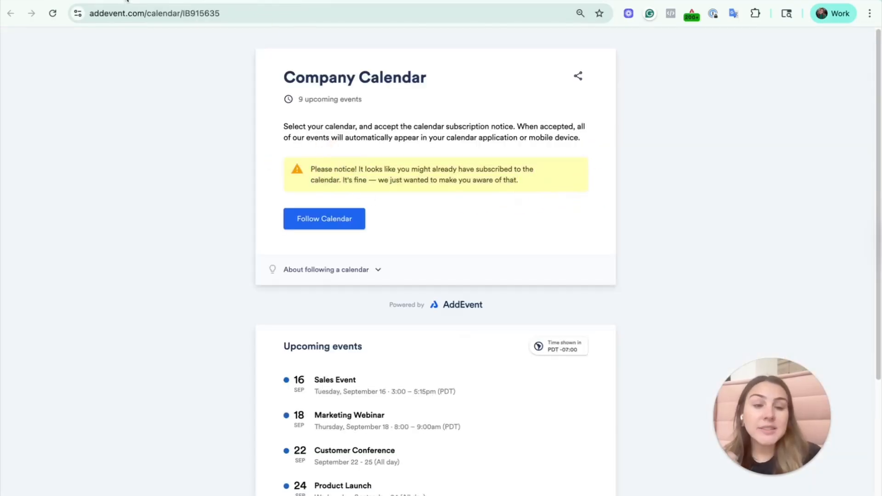
pyautogui.click(128, 1)
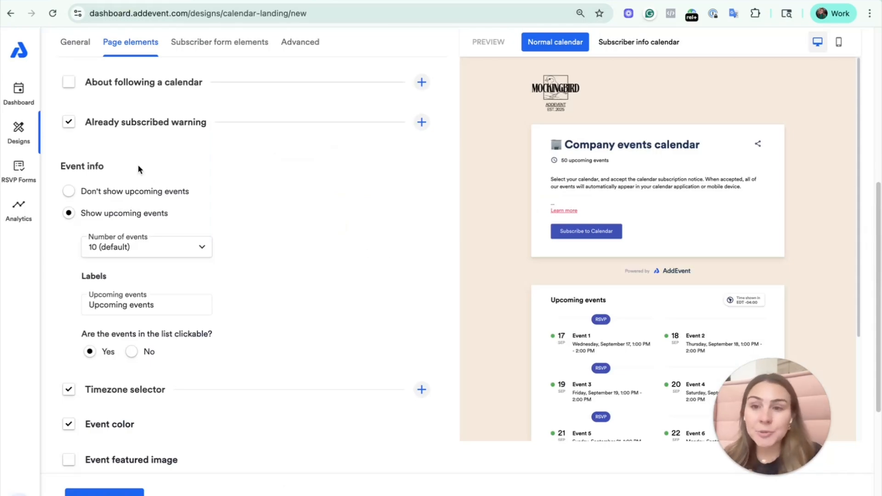
# Review the editable warning text in the already subscribed warning's settings and close them
pyautogui.click(205, 122)
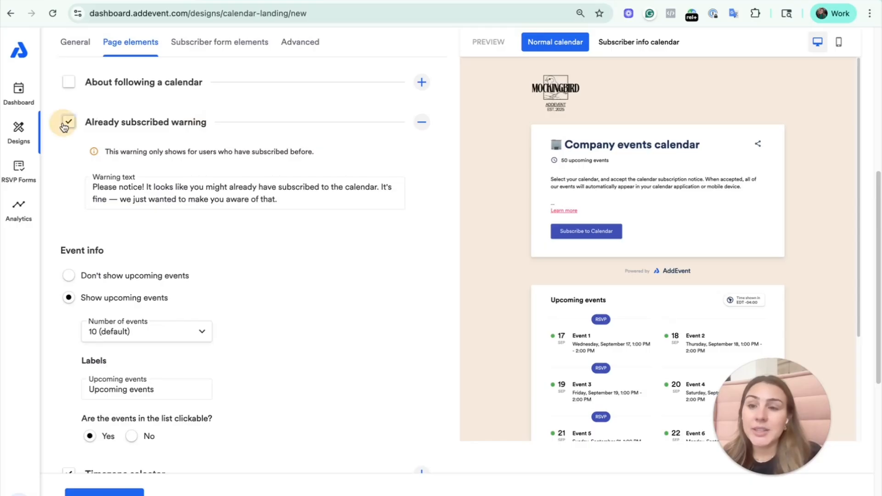
pyautogui.tripleClick(147, 199)
pyautogui.tripleClick(156, 183)
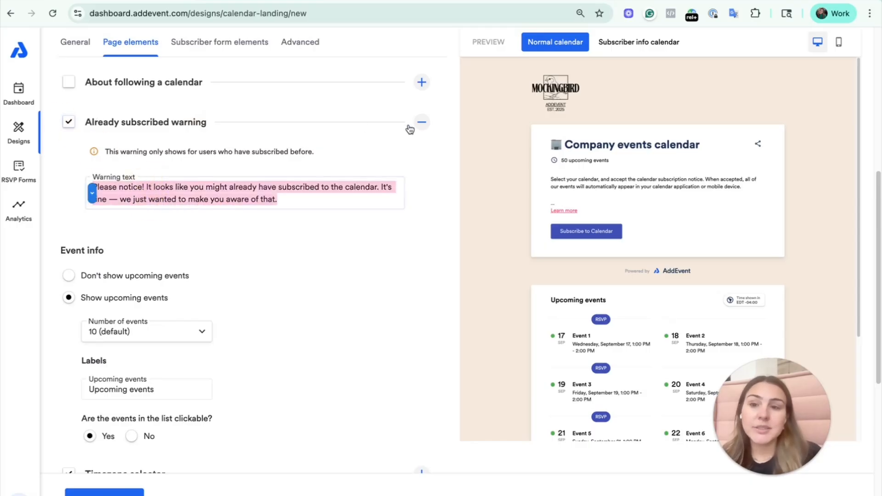
pyautogui.click(422, 122)
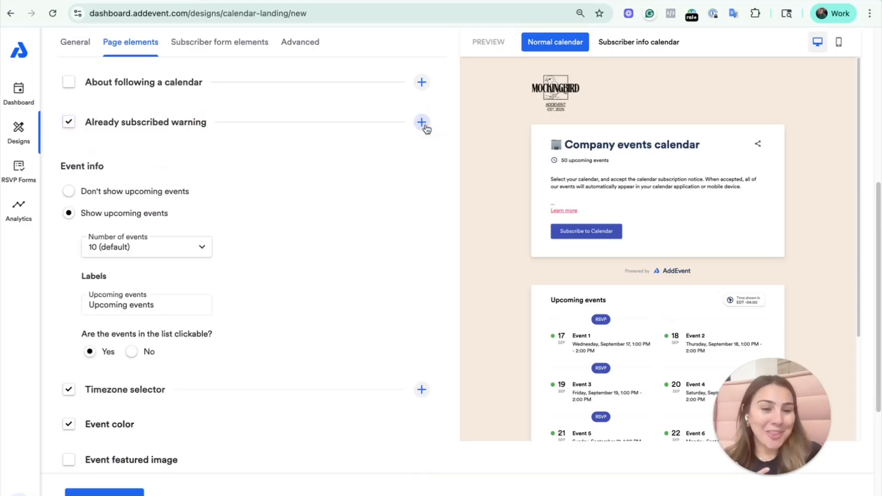
# Try hiding the upcoming events in the event info section, and show them again
pyautogui.scroll(-2, 328, 186)
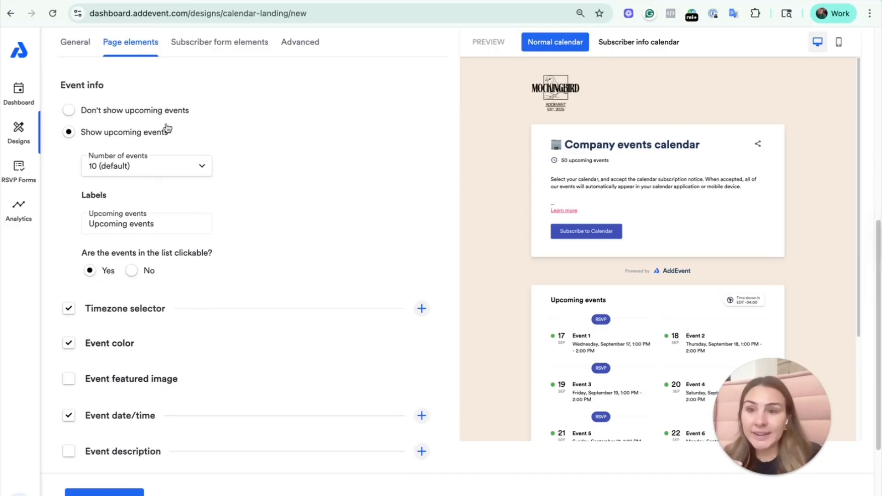
pyautogui.click(133, 111)
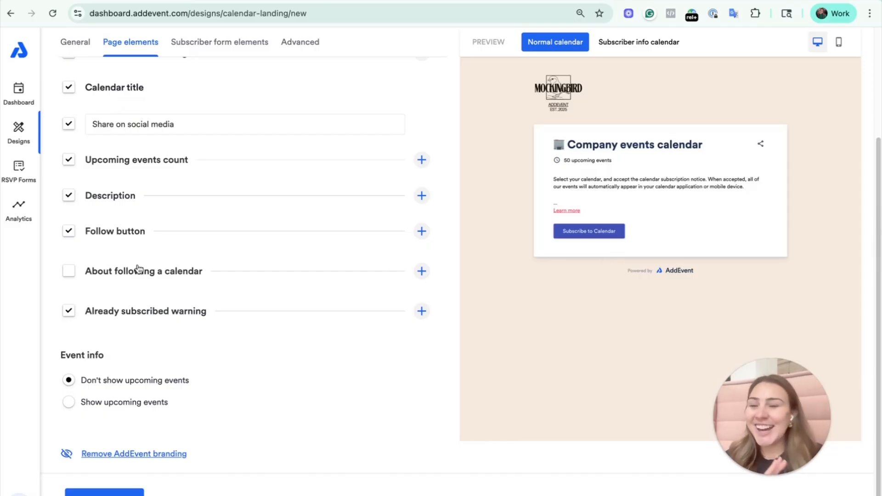
pyautogui.click(132, 406)
# View the available choices for the number of upcoming events and leave the default of 10
pyautogui.scroll(-7, 202, 299)
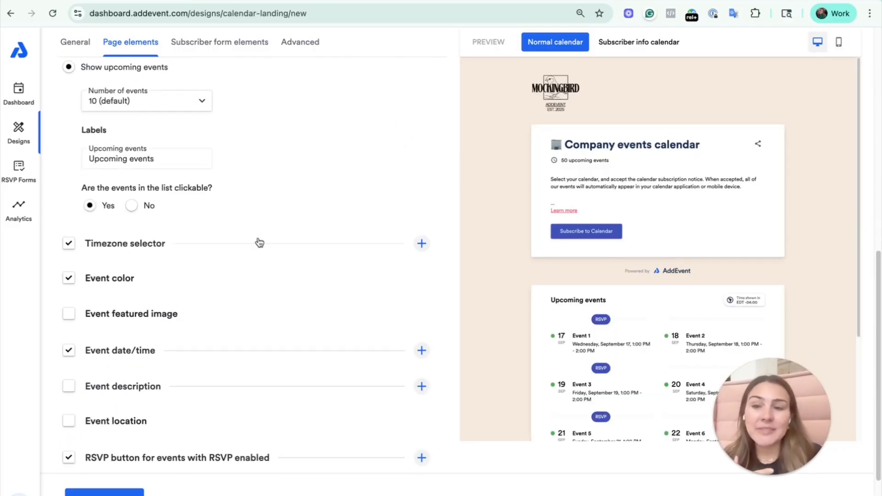
pyautogui.click(144, 108)
pyautogui.click(219, 153)
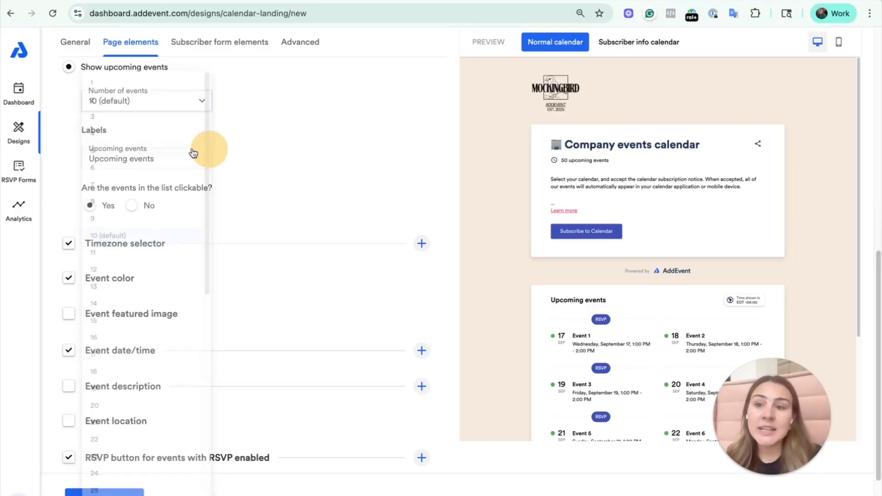
# Change the event list's heading label to "Upcoming Events" with a capital E and check it in the preview
pyautogui.tripleClick(172, 149)
pyautogui.scroll(-5, 585, 290)
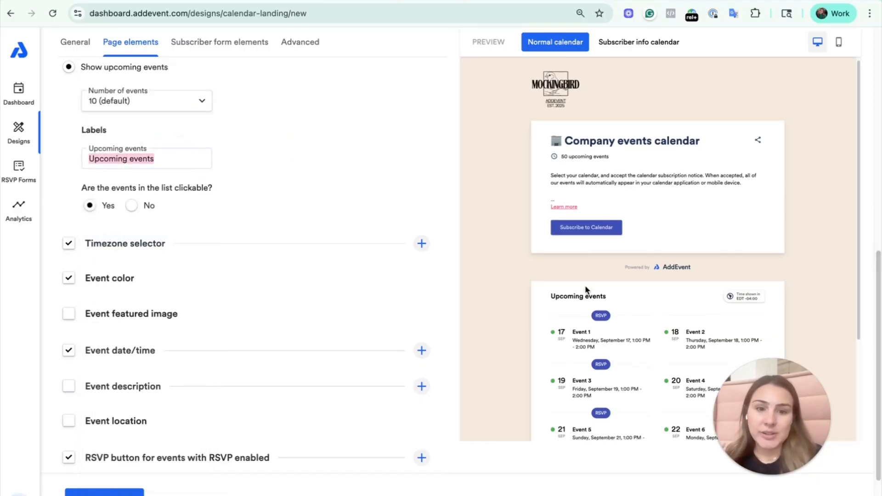
pyautogui.click(135, 159)
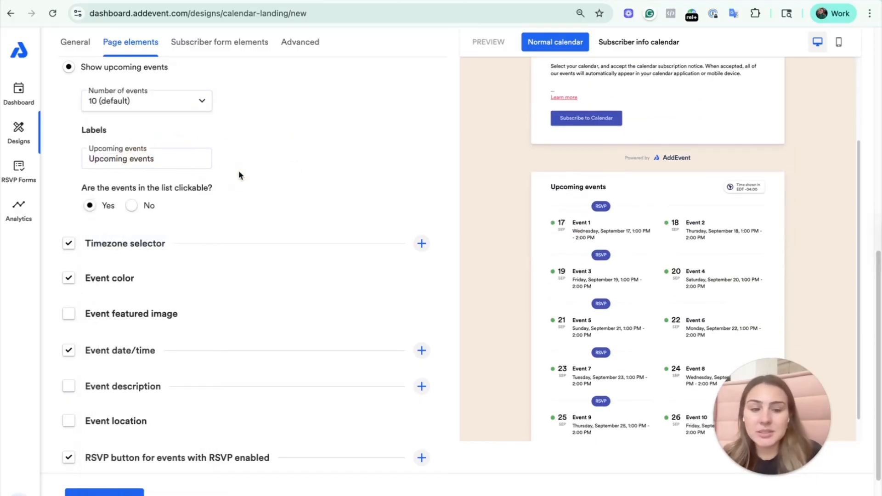
pyautogui.press('BackSpace')
pyautogui.write('E')
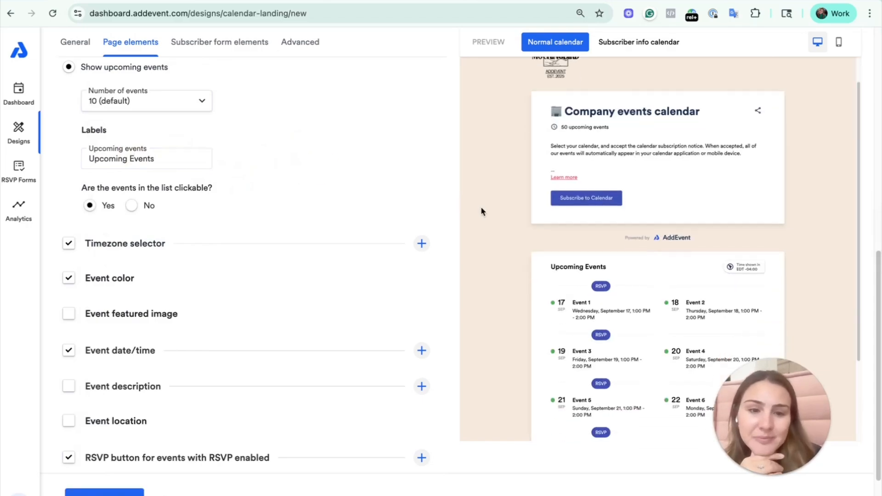
pyautogui.scroll(-3, 481, 209)
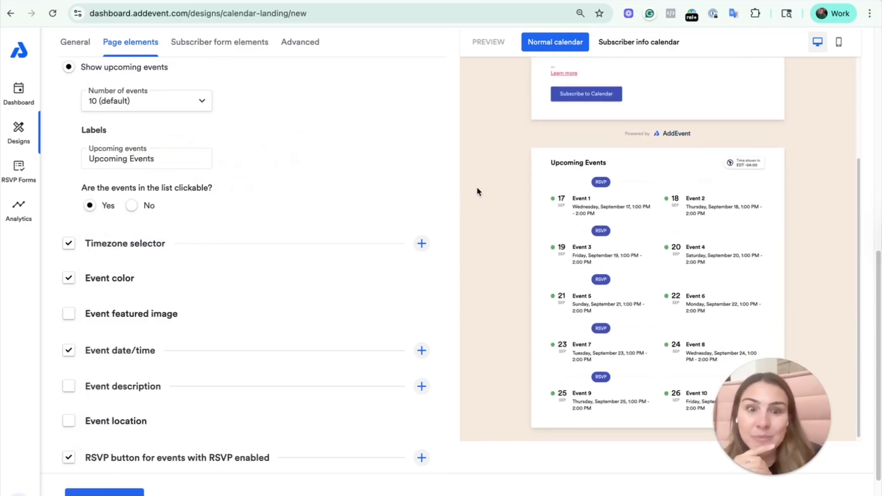
# Try opening Event 1 from the upcoming events list in the preview
pyautogui.click(598, 206)
pyautogui.click(586, 205)
pyautogui.moveTo(587, 205); pyautogui.dragTo(599, 212)
pyautogui.click(602, 217)
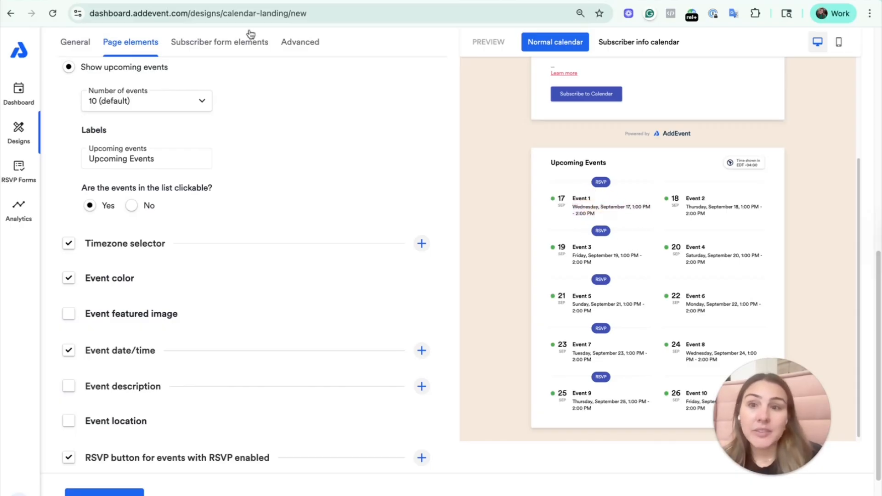
# Open the first Sales Event from the published calendar page's upcoming events, view its event page, and return to the design editor
pyautogui.click(230, 0)
pyautogui.scroll(-4, 318, 310)
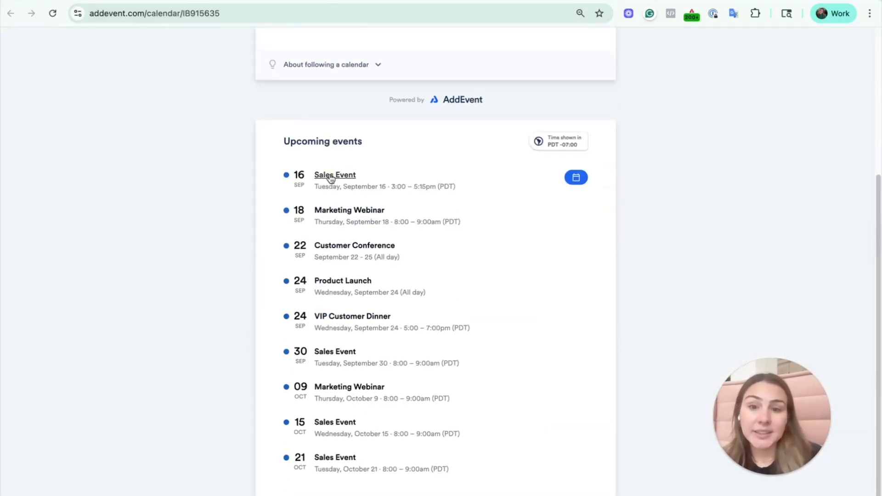
pyautogui.click(329, 174)
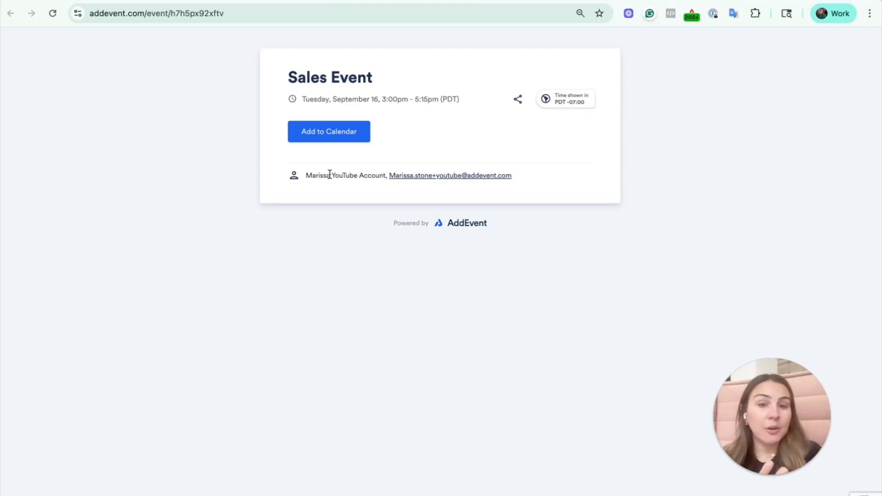
pyautogui.click(226, 0)
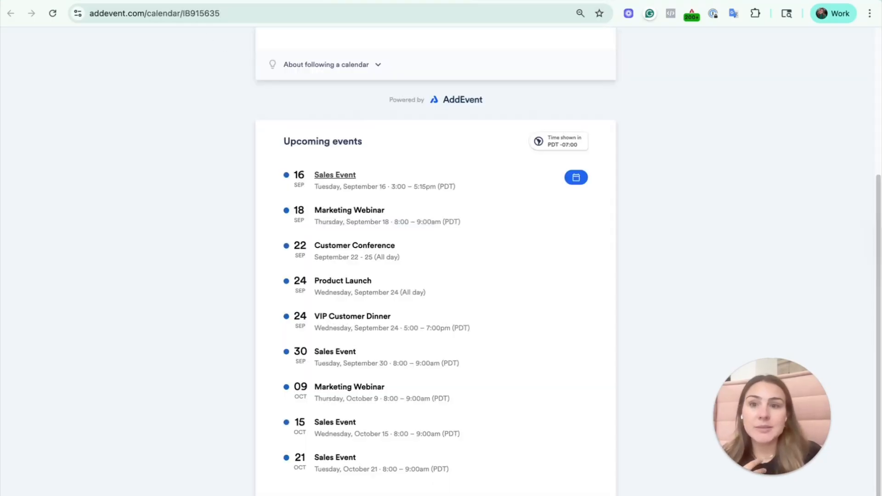
pyautogui.click(131, 0)
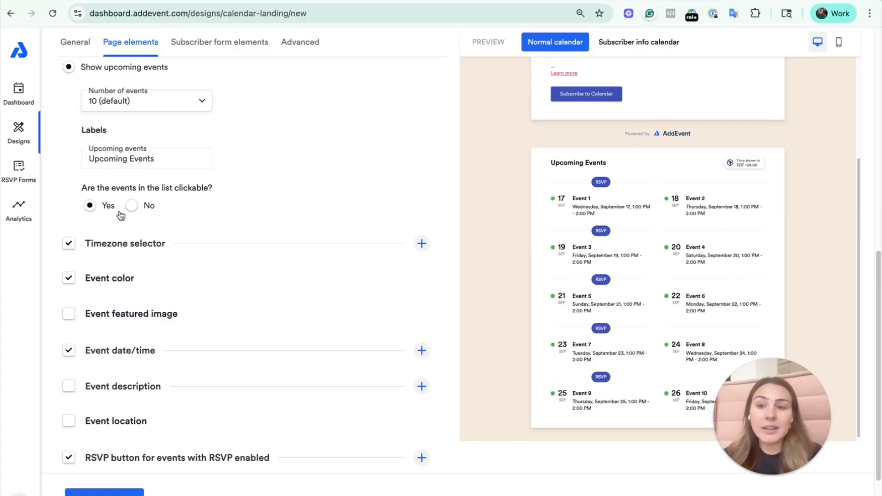
# Make the events in the upcoming events list non-clickable and review the list in the preview
pyautogui.click(131, 205)
pyautogui.scroll(-3, 519, 224)
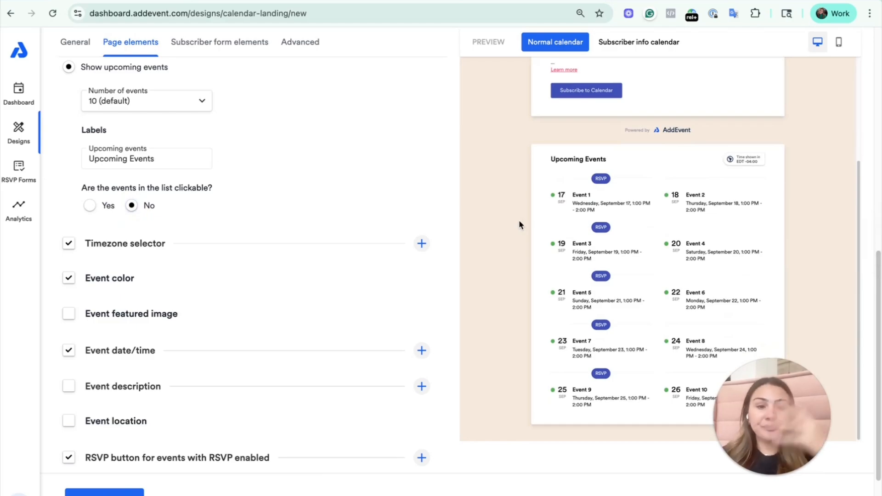
pyautogui.scroll(-2, 519, 224)
pyautogui.scroll(4, 616, 242)
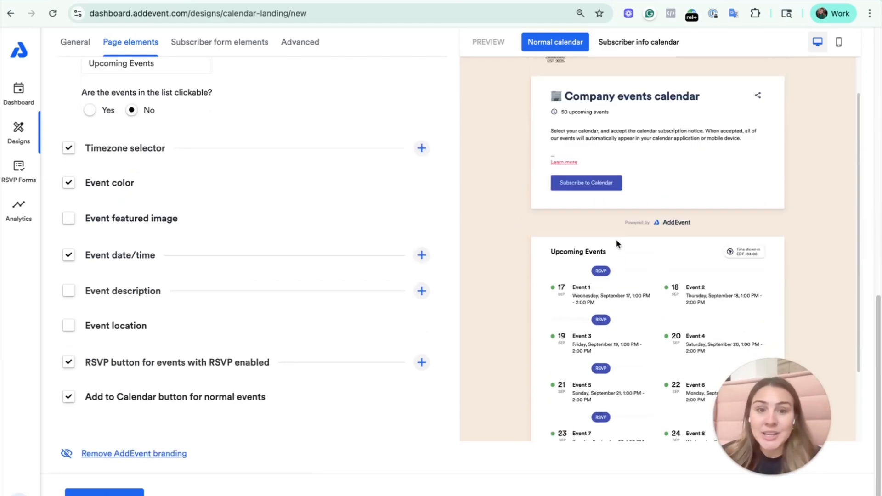
pyautogui.scroll(-3, 617, 243)
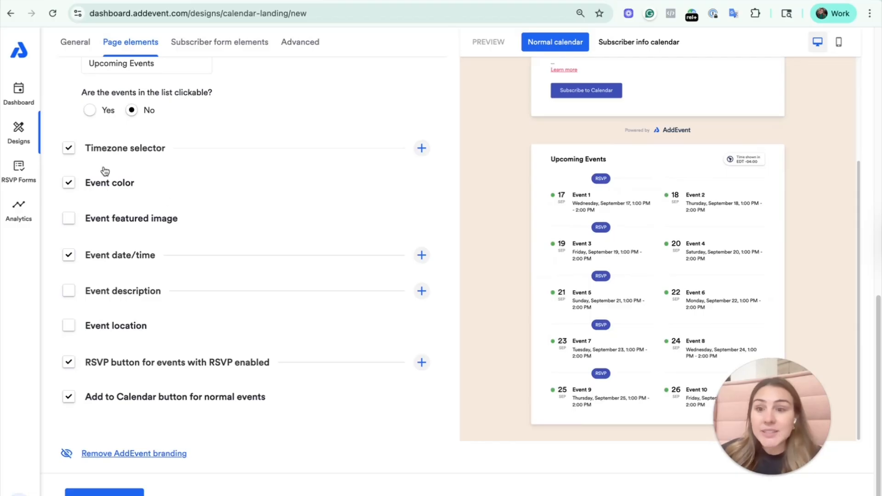
# Try the preview's time zone picker with Europe, London and America, Winnipeg, and look into the timezone selector element's settings
pyautogui.click(744, 163)
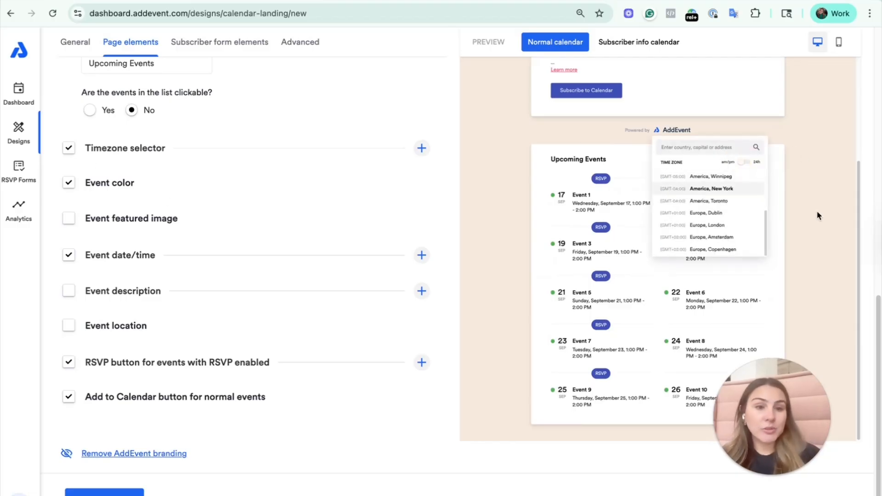
pyautogui.click(749, 224)
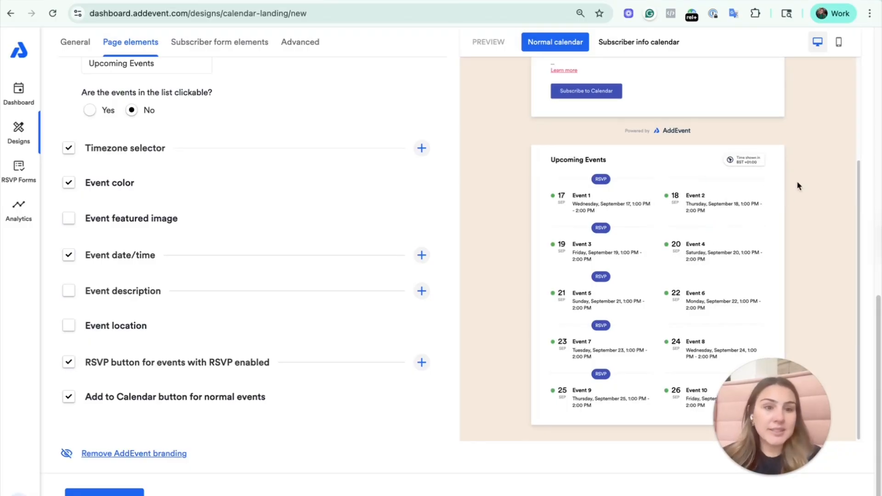
pyautogui.click(750, 160)
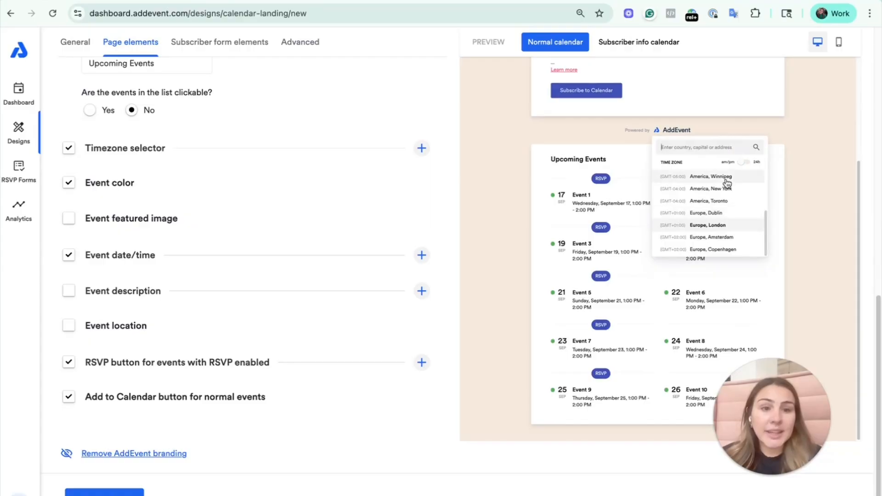
pyautogui.click(480, 197)
pyautogui.click(421, 147)
pyautogui.click(421, 148)
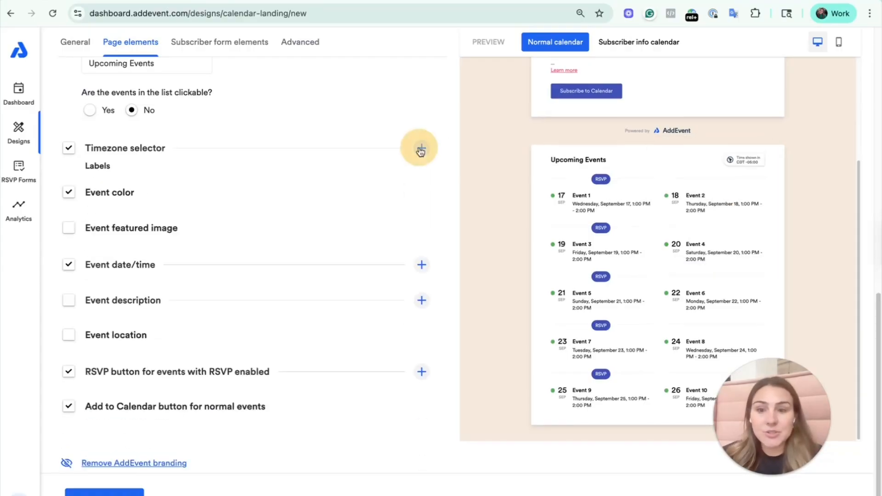
# Try hiding the event color in the events list, show it again, and check the preview
pyautogui.click(70, 183)
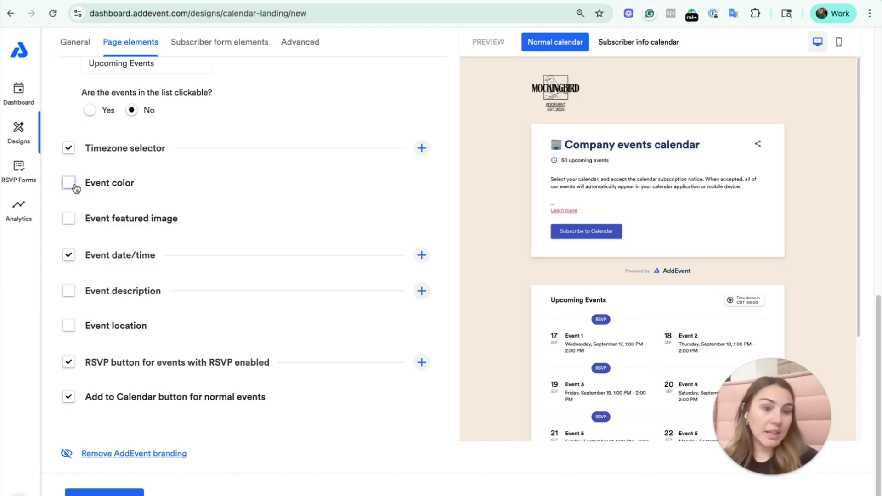
pyautogui.click(75, 186)
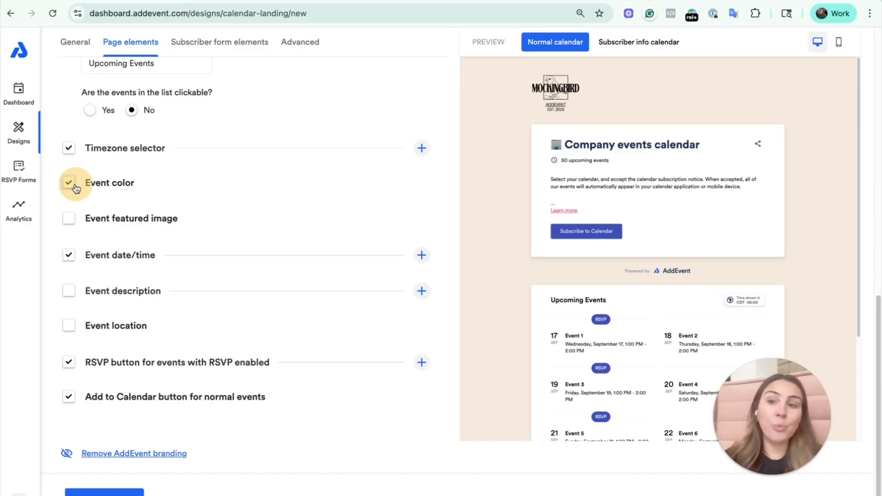
pyautogui.scroll(-3, 536, 250)
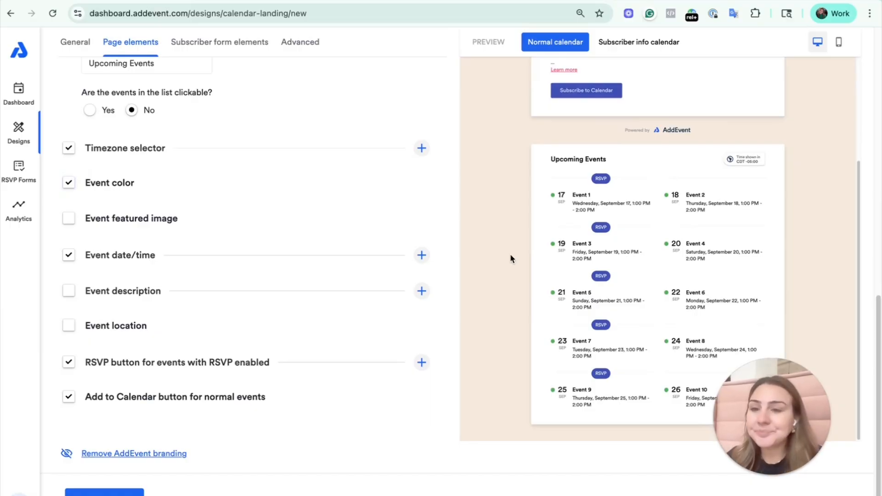
# Show the event featured image in the events list and check it in the preview
pyautogui.click(128, 223)
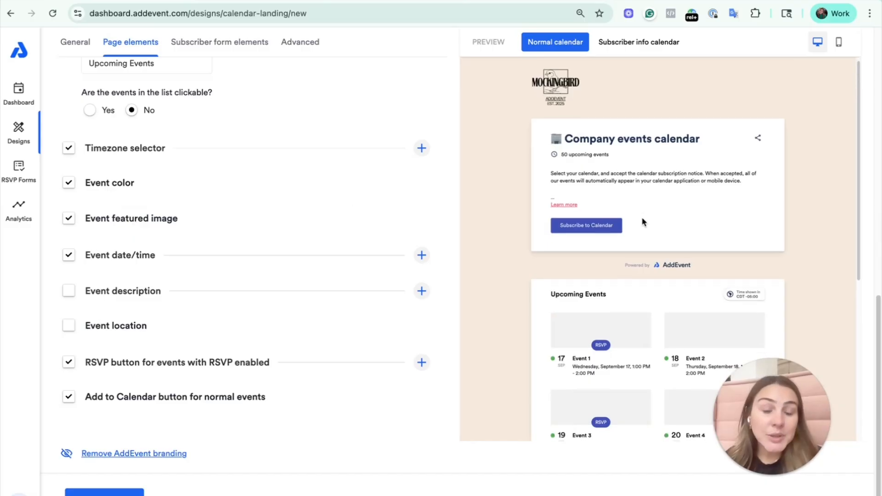
pyautogui.scroll(-3, 643, 222)
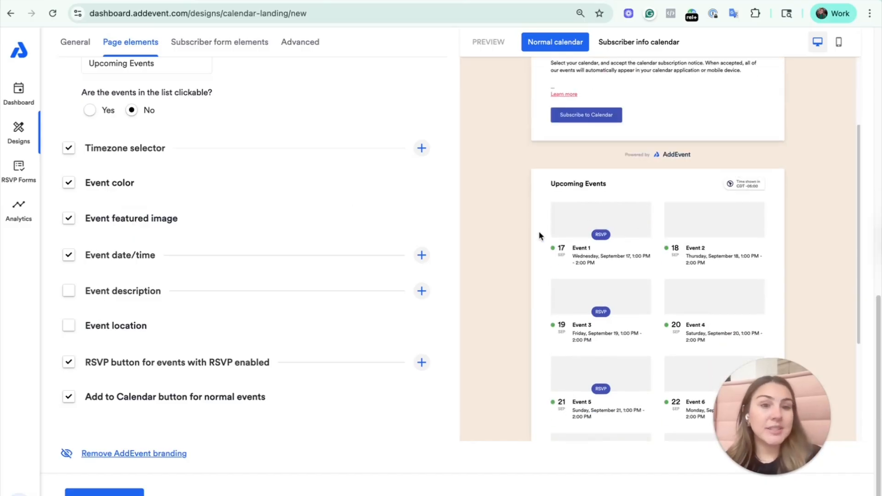
pyautogui.scroll(-1, 538, 231)
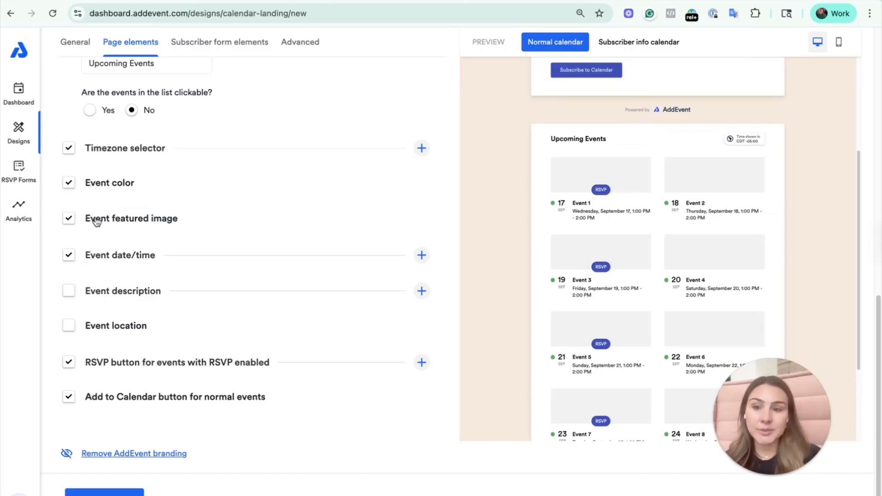
# Show event descriptions in the list, trying truncation after 1 line and after 3 lines
pyautogui.click(145, 288)
pyautogui.click(68, 291)
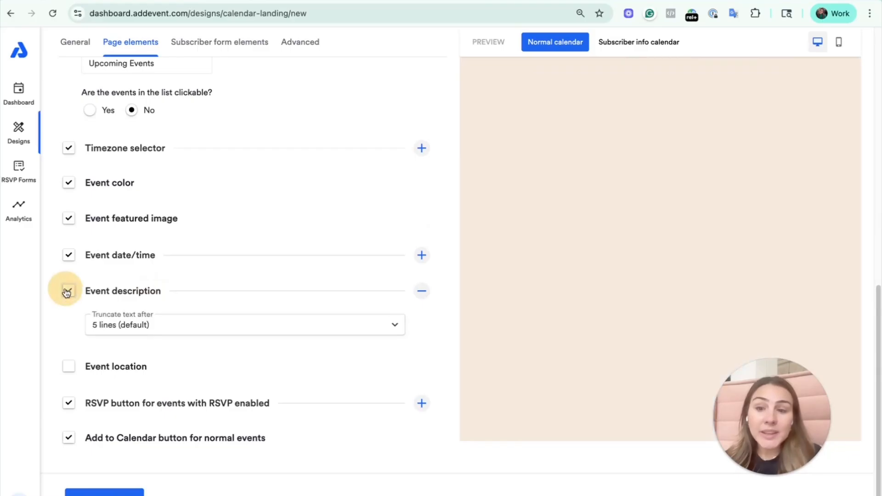
pyautogui.click(232, 335)
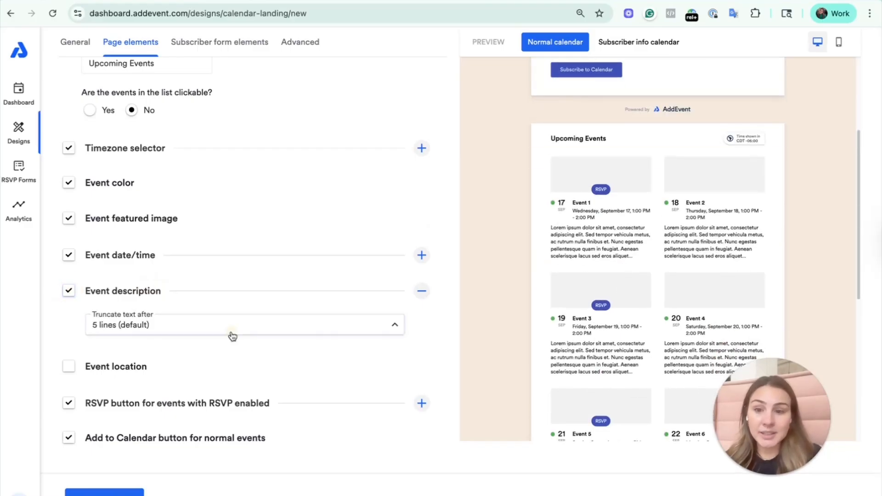
pyautogui.click(251, 253)
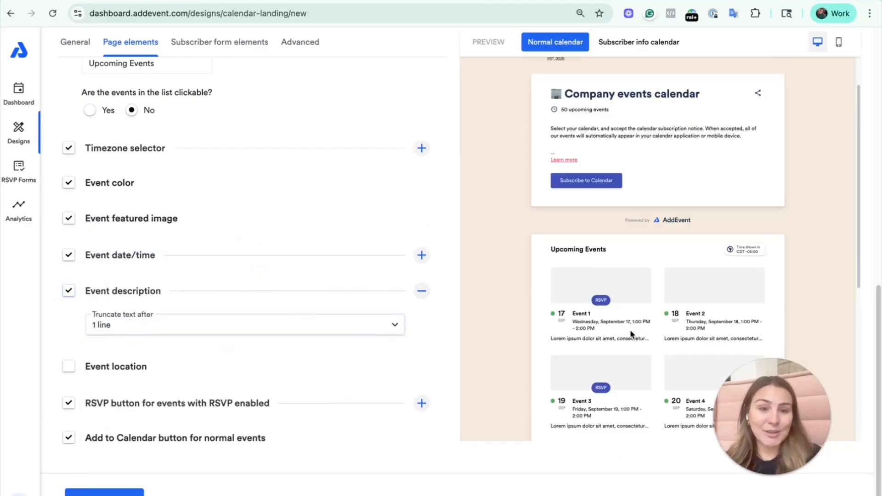
pyautogui.click(279, 335)
pyautogui.click(226, 280)
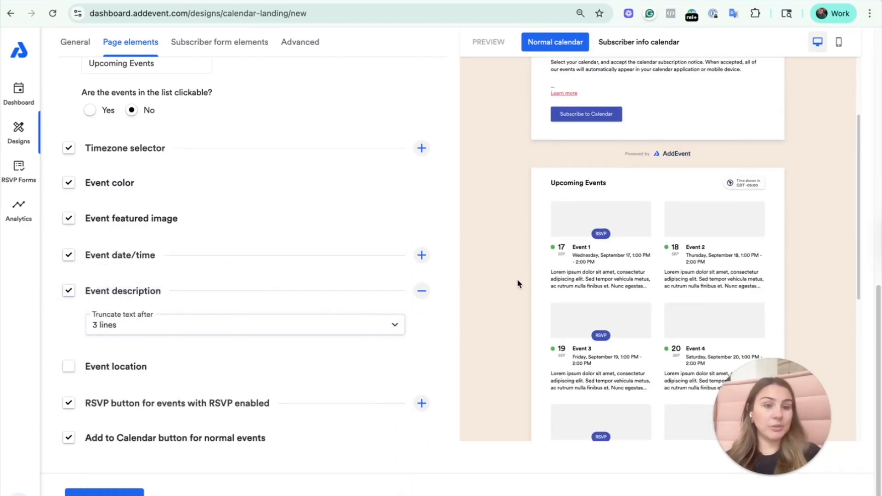
# Hide the event descriptions again and try the event location option, leaving it off
pyautogui.click(68, 291)
pyautogui.click(69, 366)
pyautogui.scroll(-1, 69, 365)
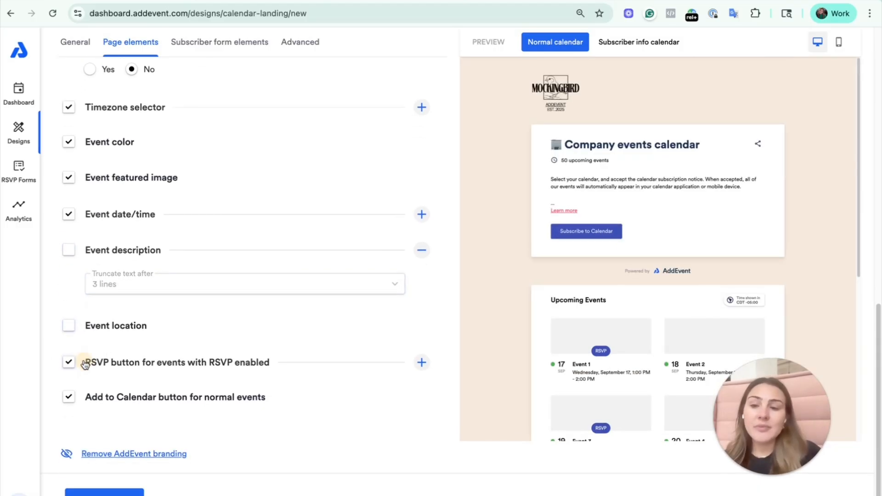
# Try hiding the RSVP button for RSVP-enabled events, show it again, and inspect the event buttons in the preview
pyautogui.scroll(-3, 641, 343)
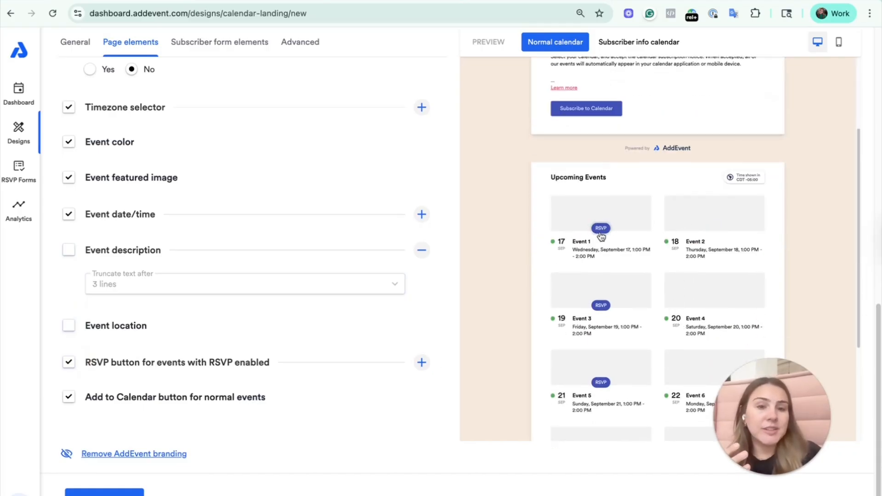
pyautogui.click(69, 363)
pyautogui.scroll(-3, 616, 305)
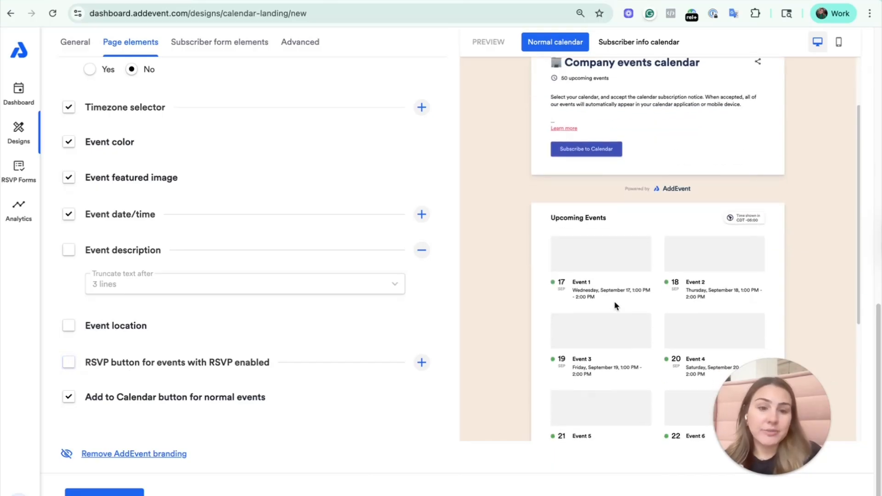
pyautogui.click(69, 363)
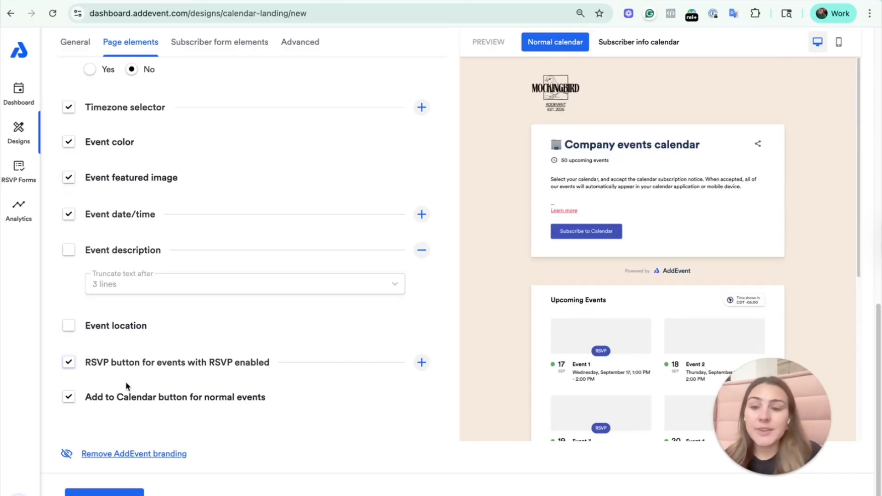
pyautogui.scroll(-2, 735, 283)
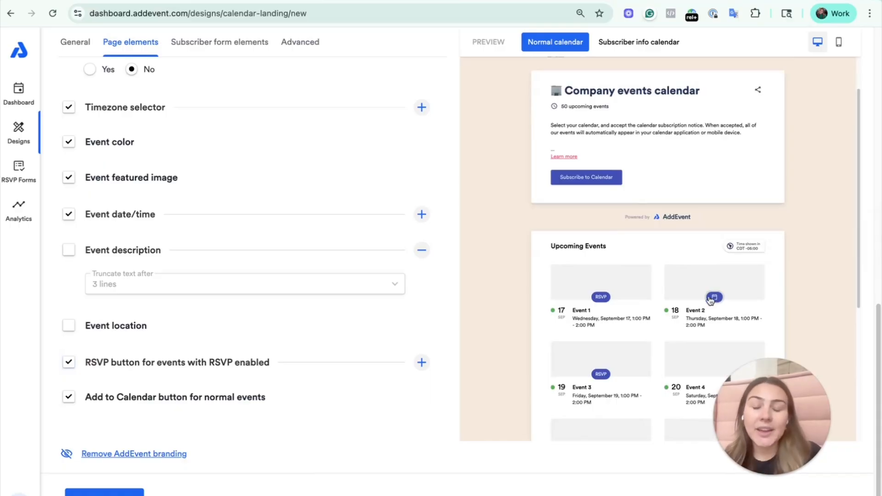
# Open the design's subscriber form element settings and review the form display options with the subscriber info preview
pyautogui.scroll(10, 289, 307)
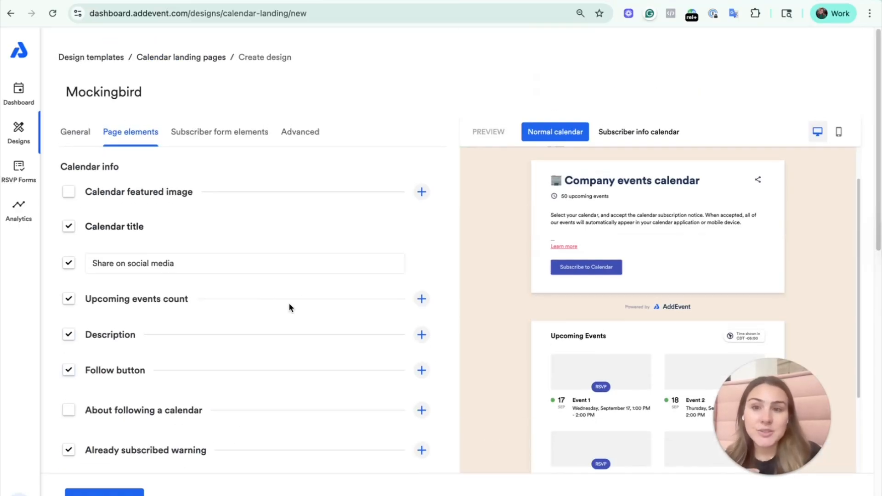
pyautogui.click(217, 134)
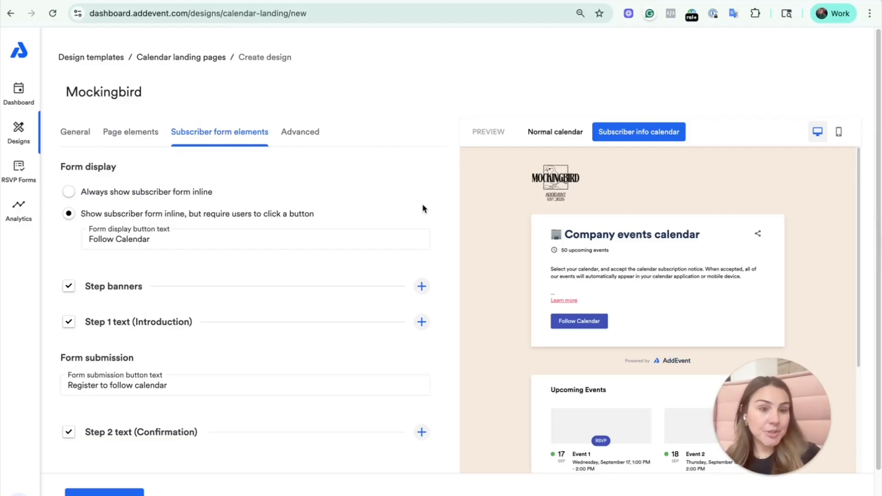
pyautogui.scroll(-2, 423, 208)
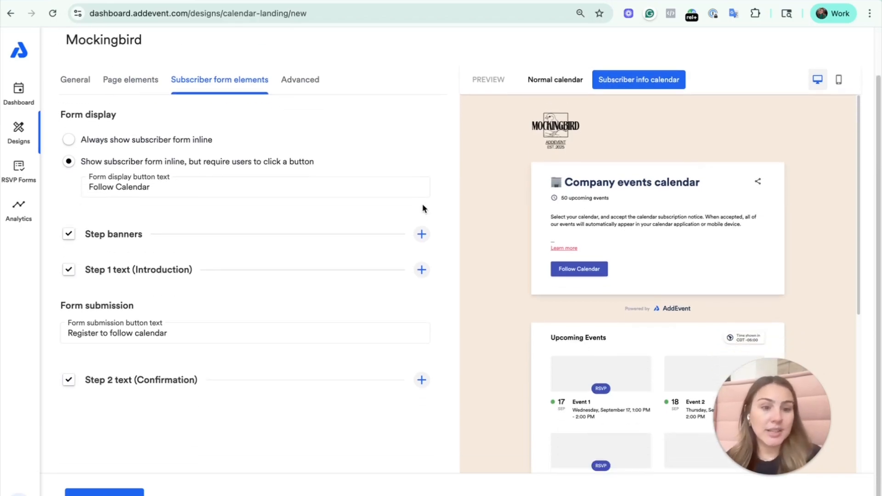
# Try always showing the subscriber form inline, return to requiring a button click, and open the form via Follow Calendar in the preview
pyautogui.click(116, 133)
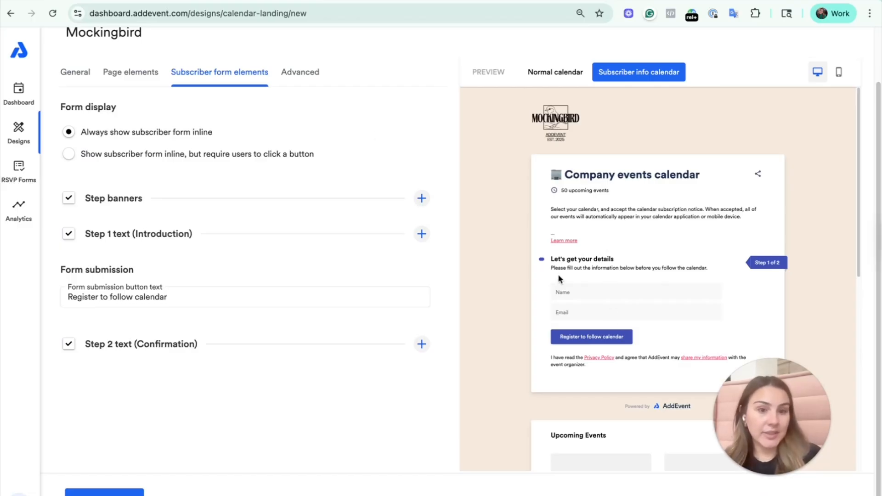
pyautogui.click(174, 156)
pyautogui.click(578, 262)
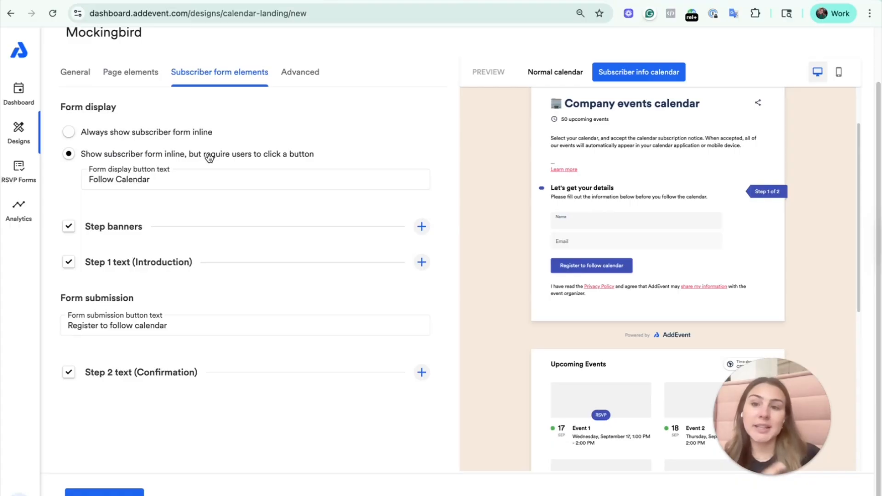
# Try hiding the subscriber form's step banners and show them again
pyautogui.click(68, 227)
pyautogui.click(69, 230)
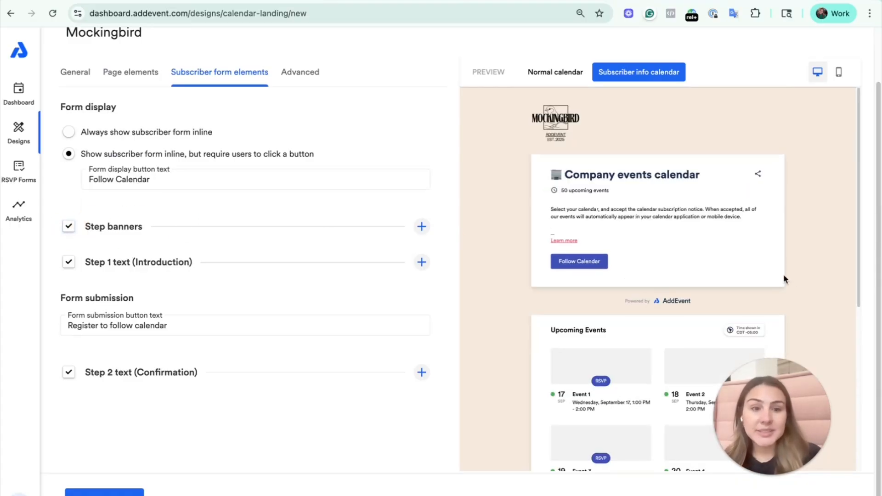
# Set the subscriber form to always show inline and review the Step 1 introduction's title and description text
pyautogui.click(175, 134)
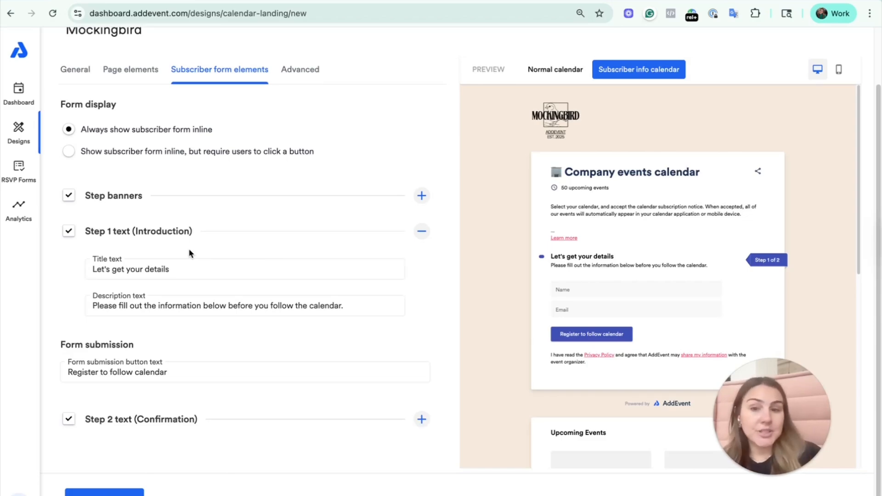
pyautogui.click(210, 274)
pyautogui.click(205, 333)
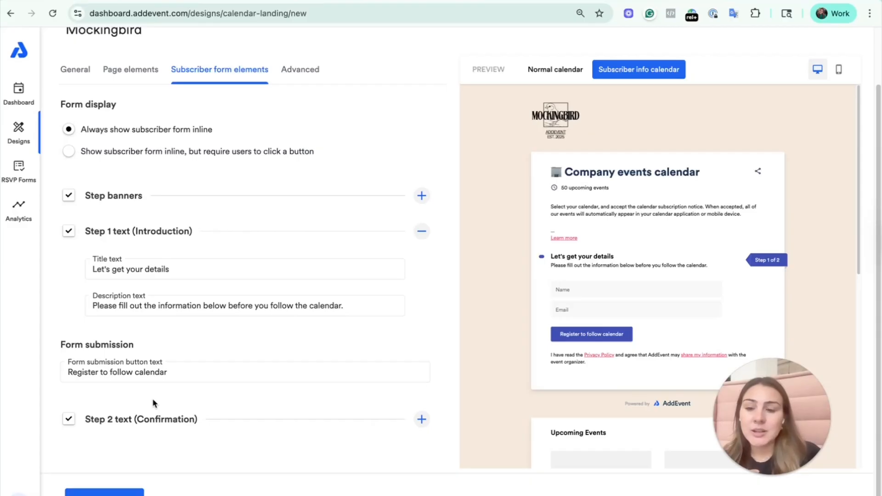
# Return to the design's general settings and compare the normal calendar preview with the subscriber info calendar preview
pyautogui.scroll(2, 173, 287)
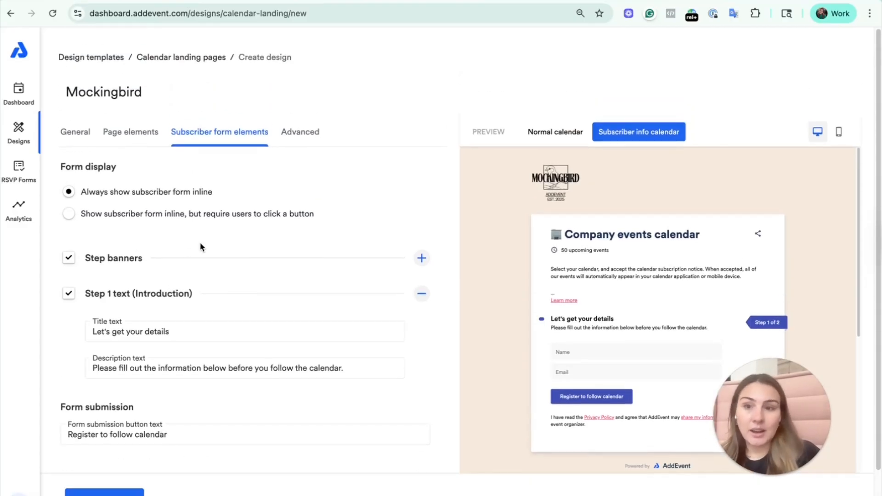
pyautogui.click(79, 133)
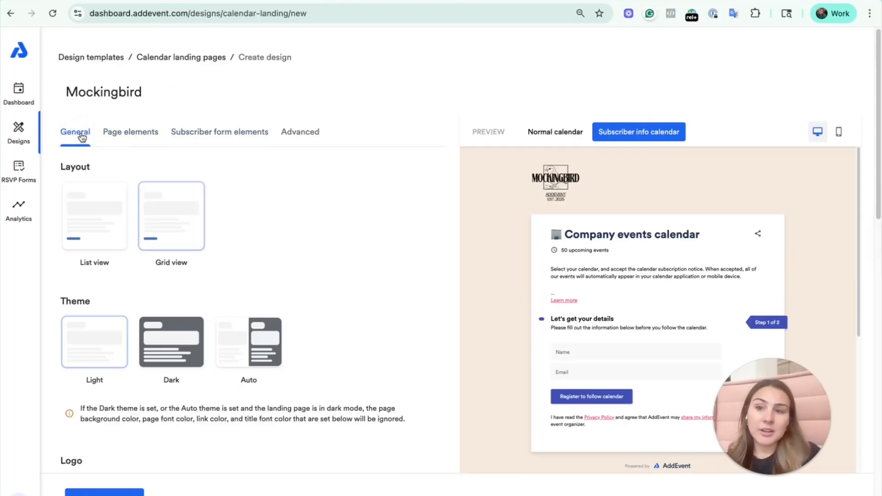
pyautogui.click(563, 137)
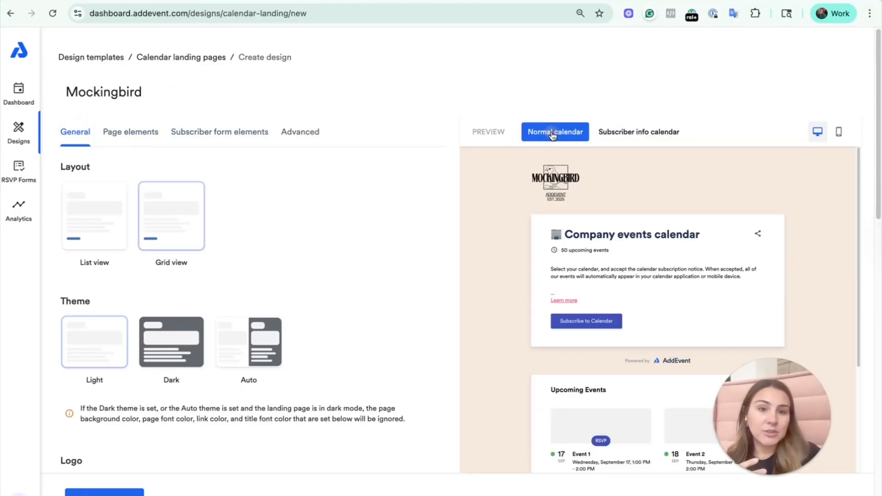
pyautogui.click(623, 133)
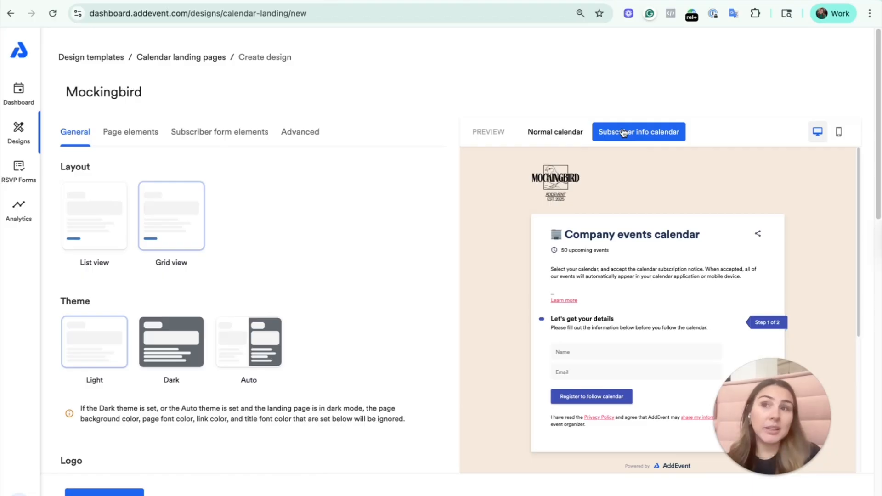
pyautogui.click(564, 133)
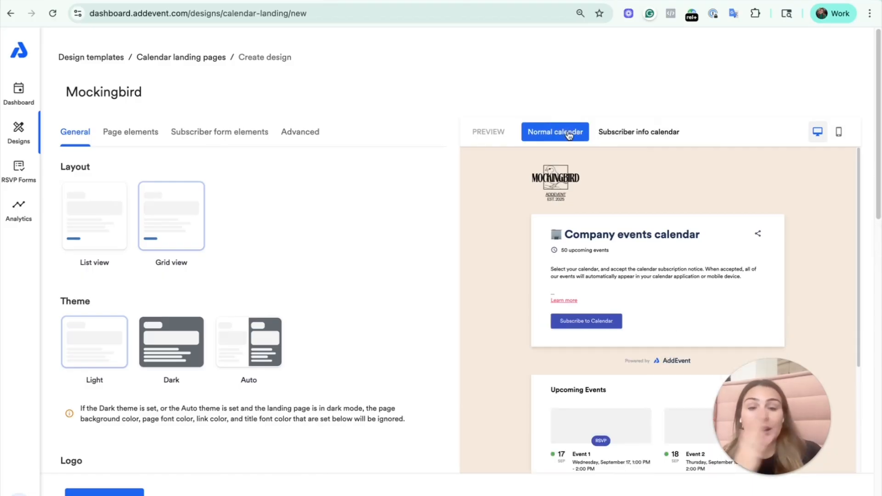
# Review the header and footer code sections in the advanced settings and save the Mockingbird design template
pyautogui.click(291, 133)
pyautogui.scroll(-3, 335, 198)
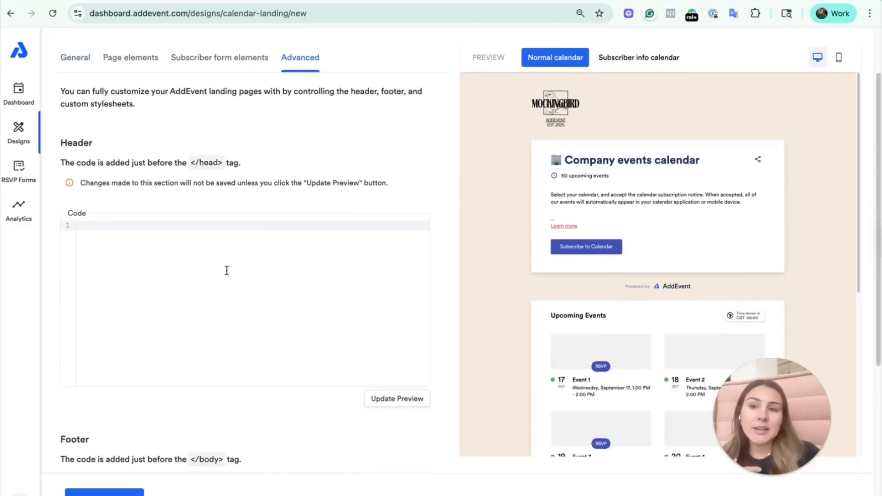
pyautogui.click(227, 270)
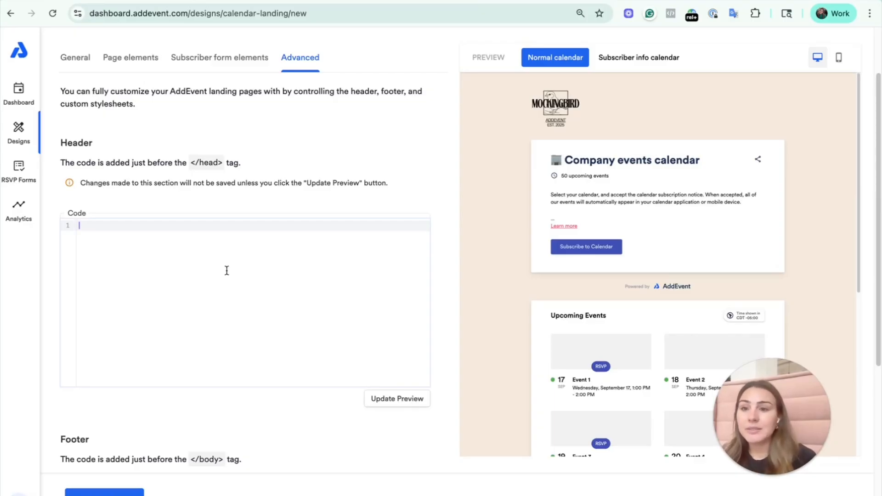
pyautogui.scroll(-5, 226, 269)
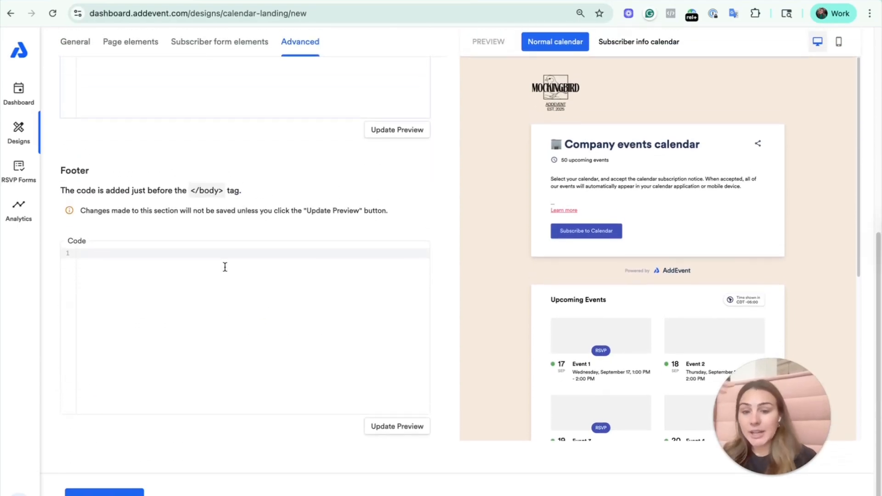
pyautogui.scroll(7, 225, 267)
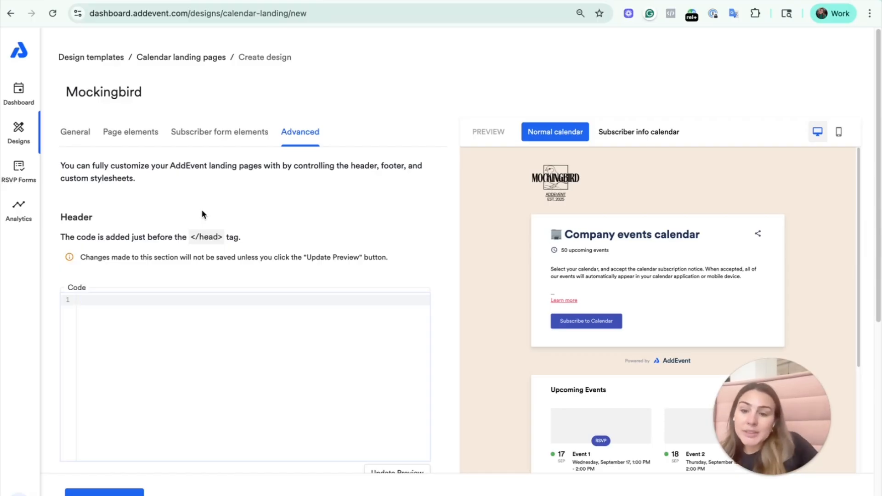
pyautogui.click(102, 476)
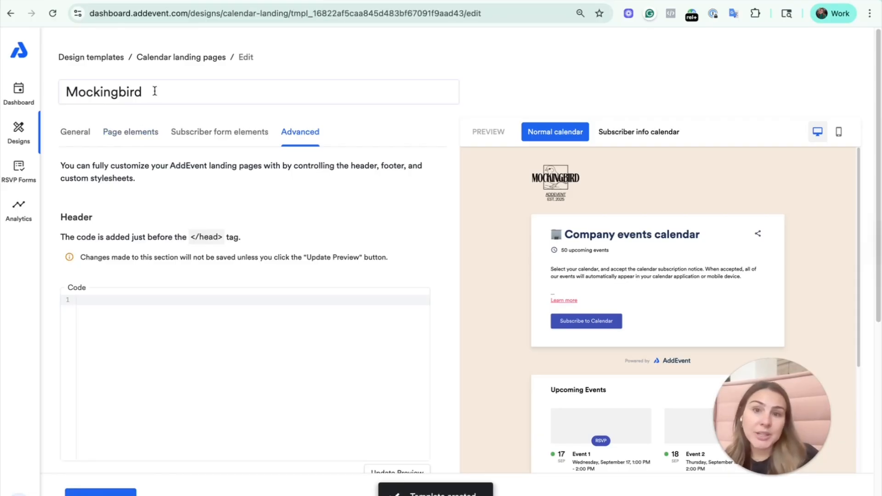
# Open the Company Calendar's details from the dashboard and examine its live landing page in the default design
pyautogui.click(25, 88)
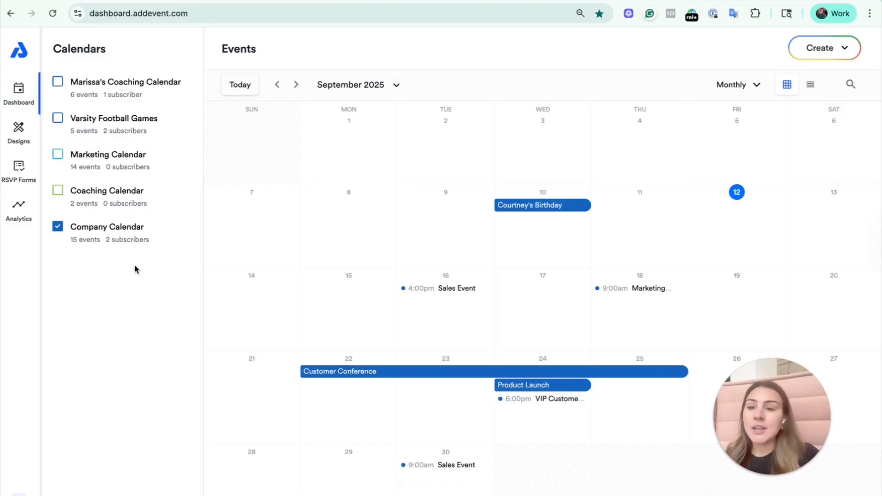
pyautogui.click(118, 228)
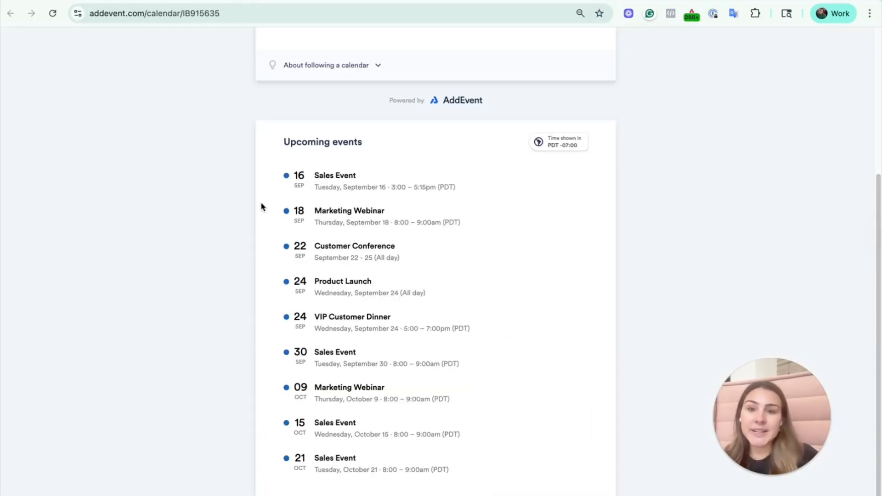
pyautogui.scroll(5, 260, 202)
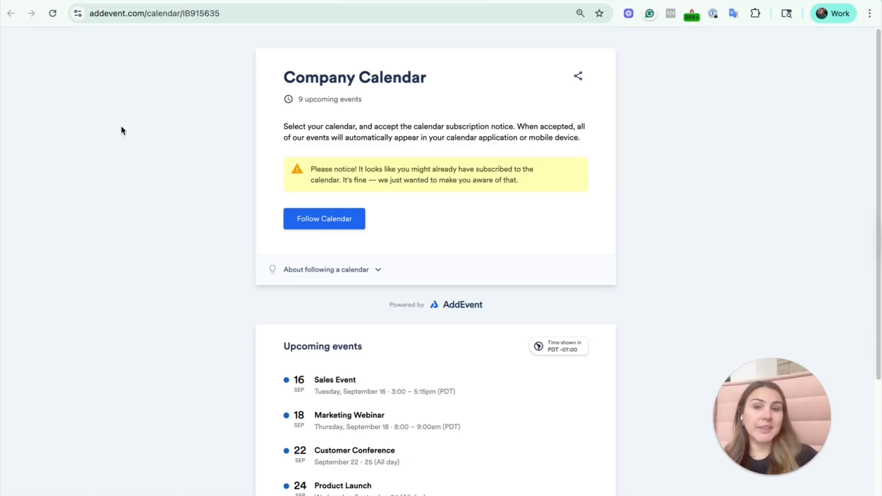
pyautogui.click(131, 1)
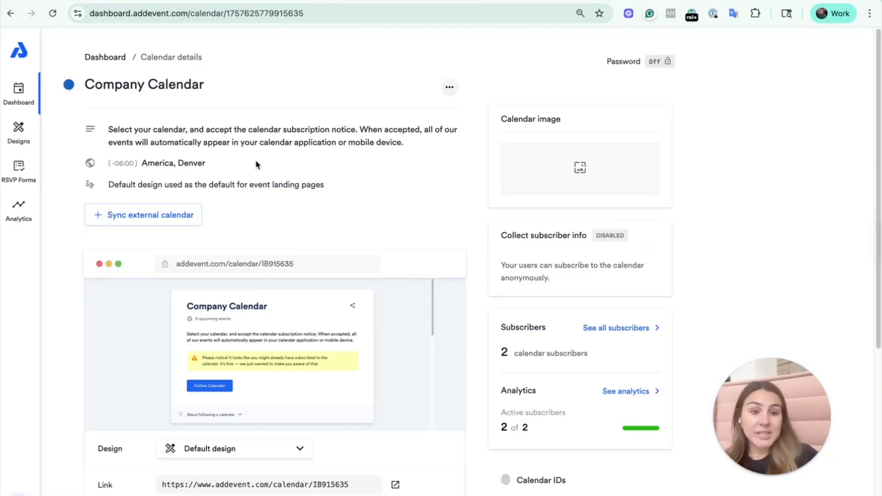
# Apply the Mockingbird design to the Company Calendar and check the selection in the list of available designs
pyautogui.scroll(-3, 258, 170)
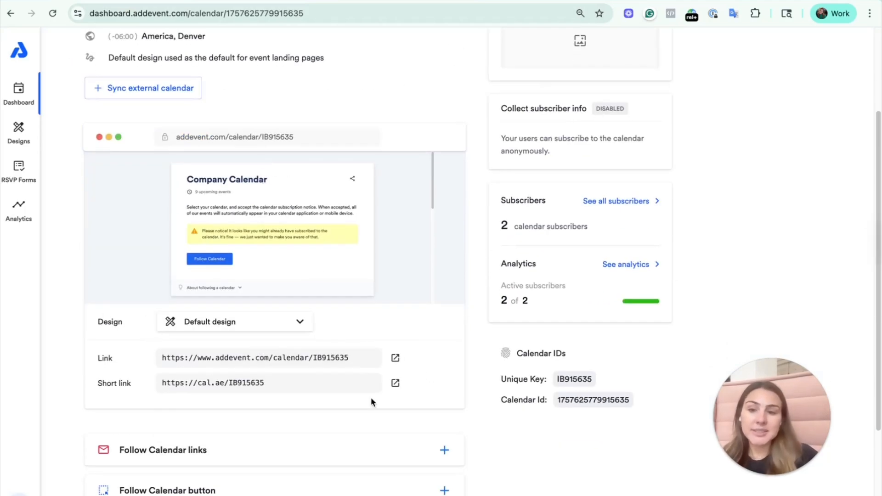
pyautogui.click(303, 329)
pyautogui.scroll(-2, 278, 220)
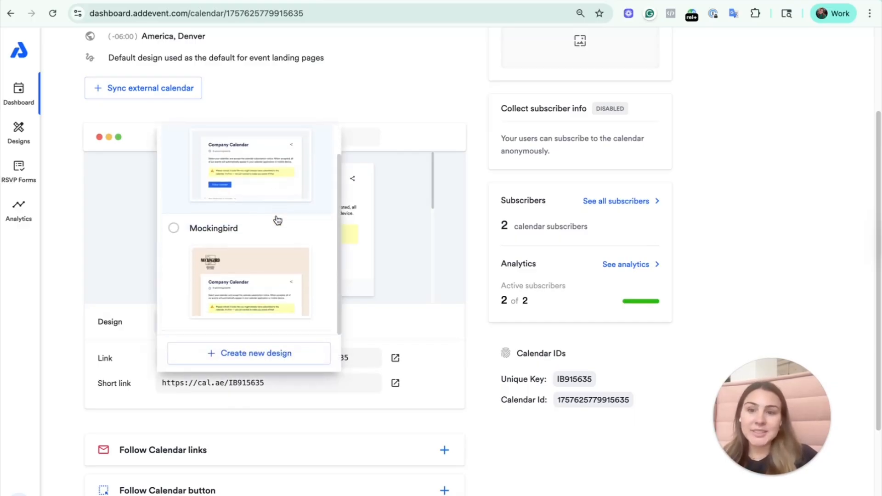
pyautogui.click(293, 251)
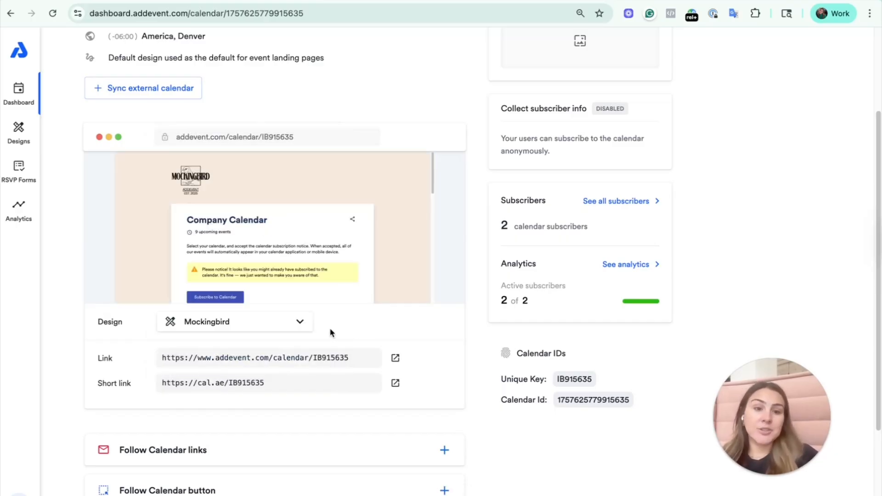
pyautogui.click(270, 327)
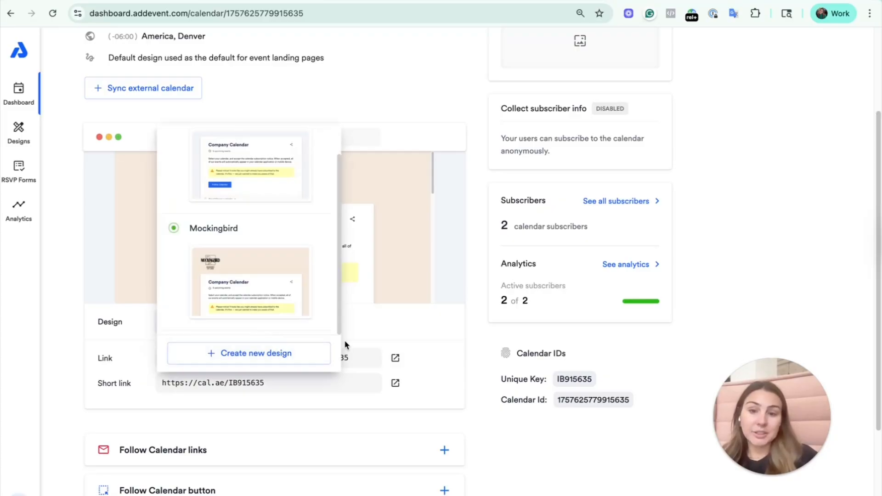
pyautogui.click(391, 342)
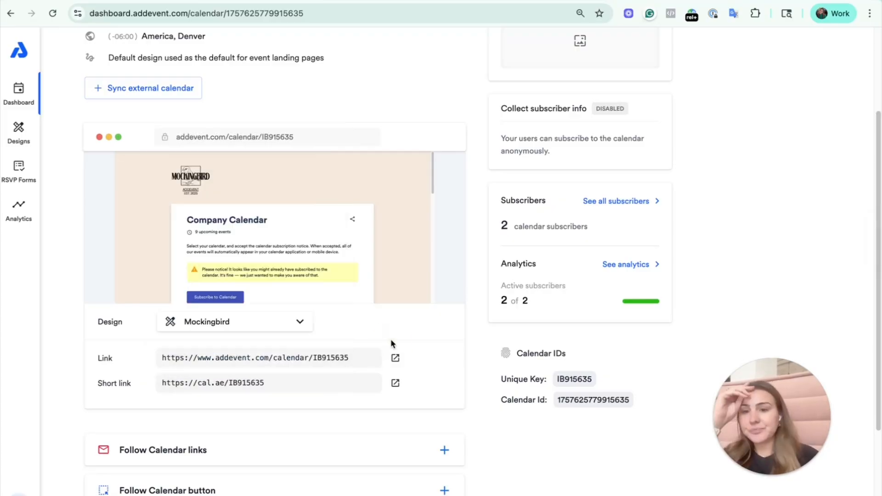
# Review the Company Calendar's sharing options, open its live landing page, and examine the upcoming events grid
pyautogui.scroll(-3, 352, 324)
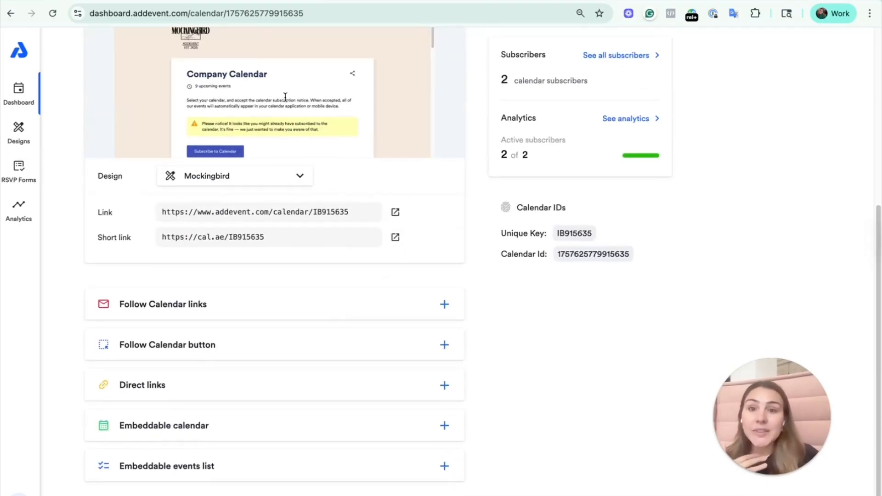
pyautogui.scroll(3, 299, 110)
pyautogui.scroll(-3, 353, 197)
pyautogui.scroll(3, 352, 197)
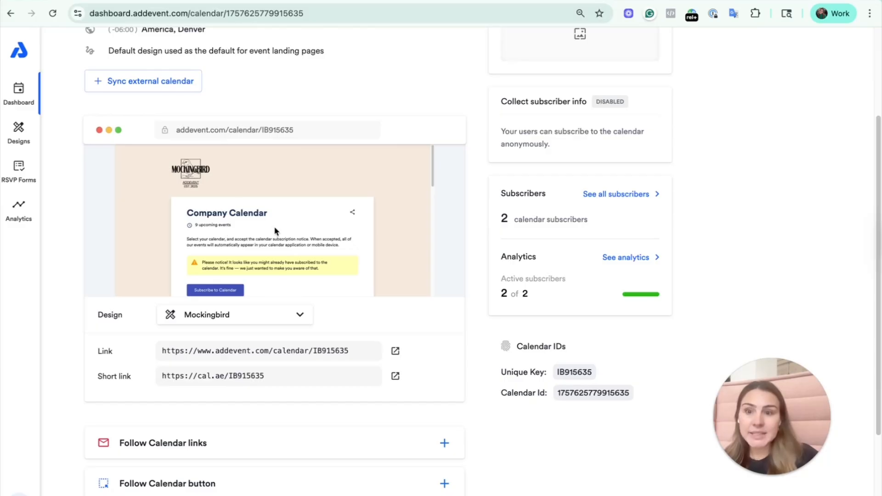
pyautogui.click(395, 351)
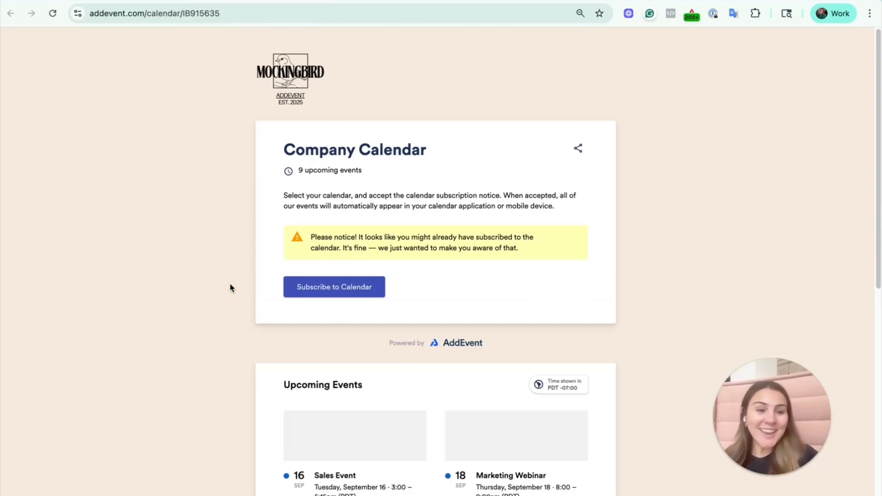
pyautogui.scroll(-5, 239, 275)
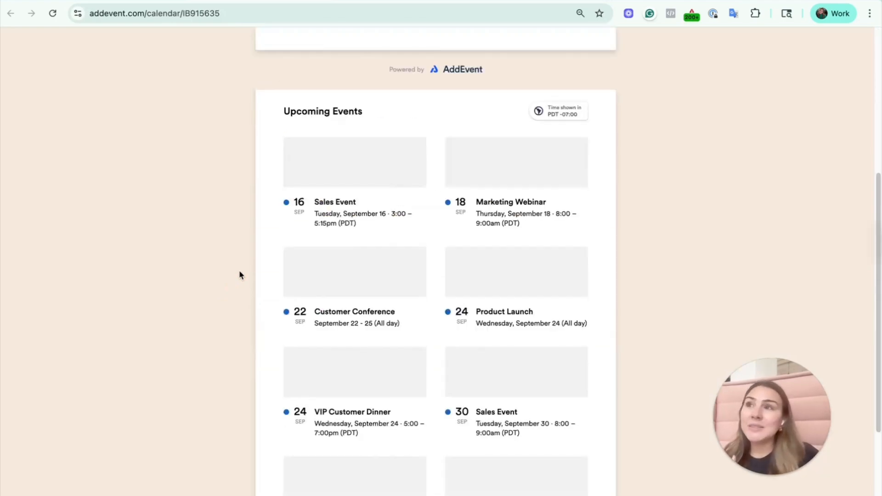
pyautogui.scroll(5, 239, 275)
pyautogui.scroll(-5, 239, 275)
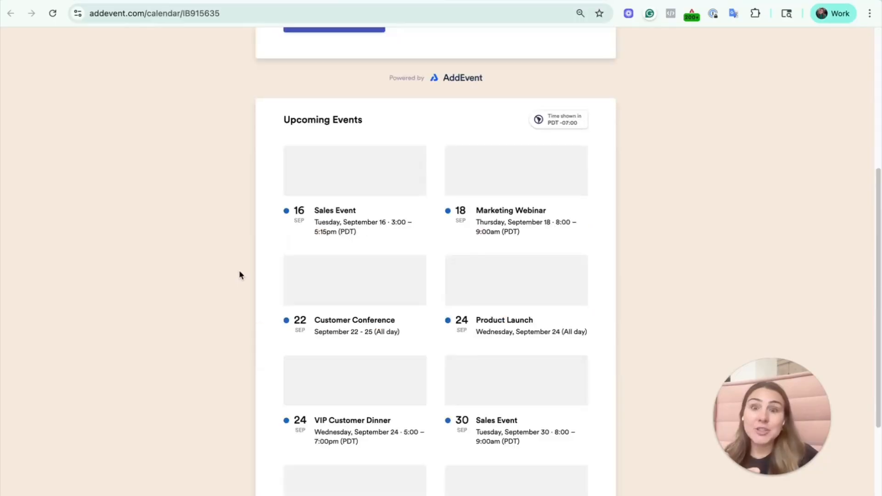
pyautogui.moveTo(387, 196)
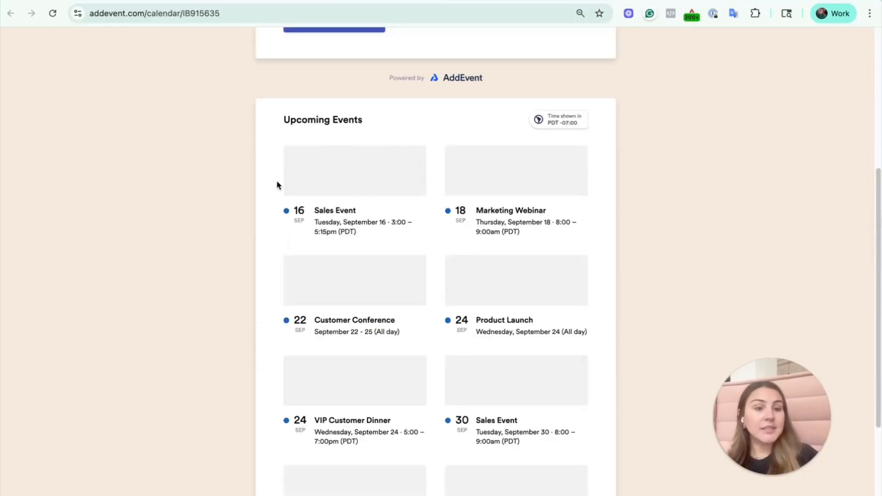
pyautogui.moveTo(376, 157)
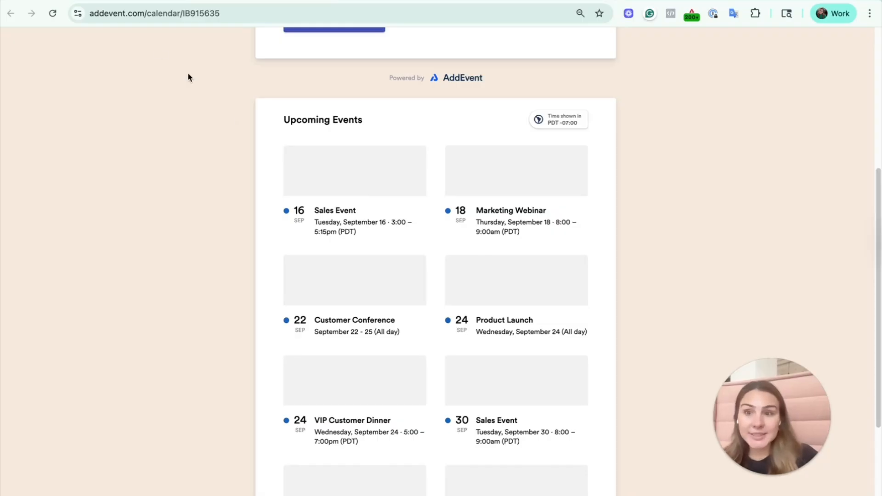
# Reopen the Mockingbird calendar landing page design and enable the calendar featured image in its page elements
pyautogui.click(107, 2)
pyautogui.click(18, 128)
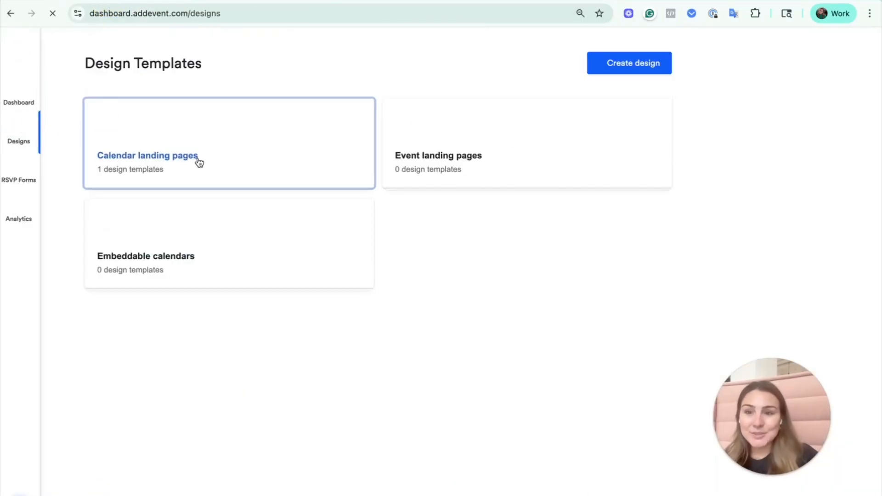
pyautogui.click(215, 155)
pyautogui.click(156, 180)
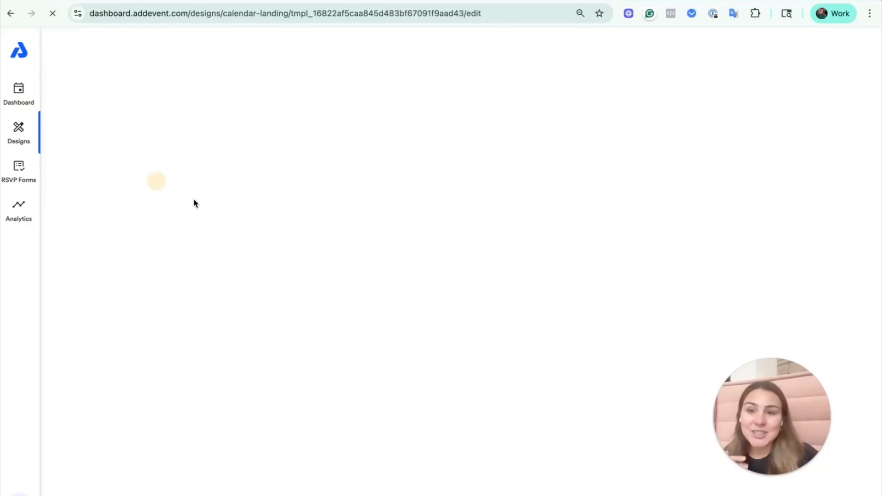
pyautogui.click(134, 136)
pyautogui.scroll(-1, 133, 183)
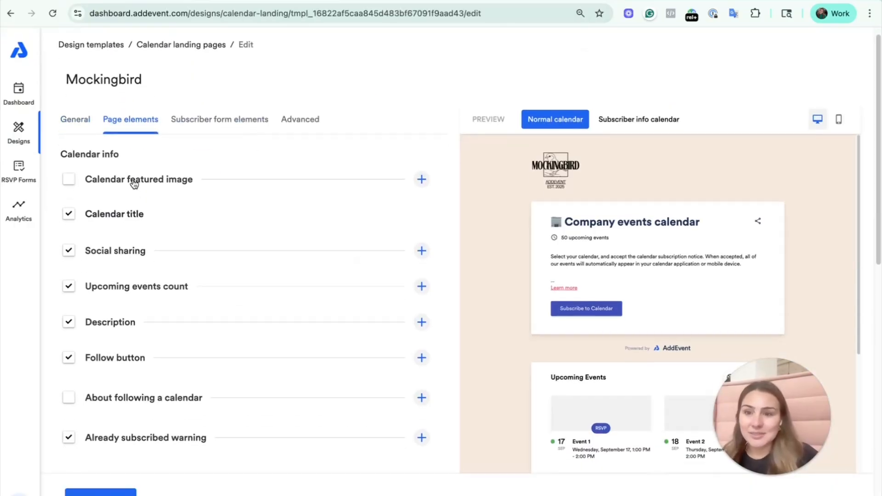
pyautogui.click(134, 183)
pyautogui.click(70, 179)
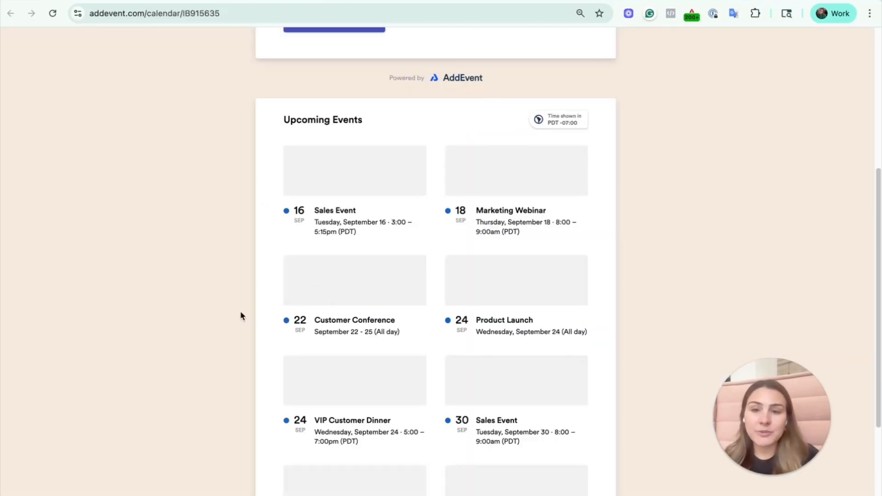
# Reload the Company Calendar's live landing page and compare it with the design's preview
pyautogui.press('super+r')
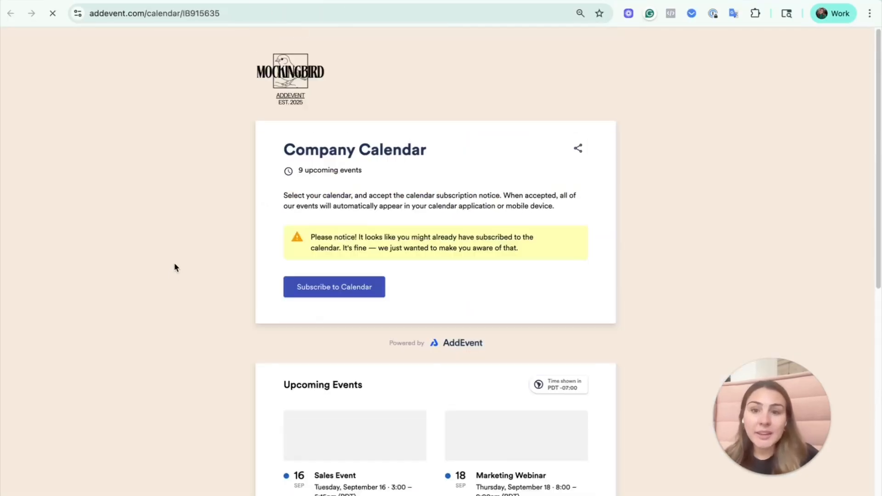
pyautogui.click(121, 2)
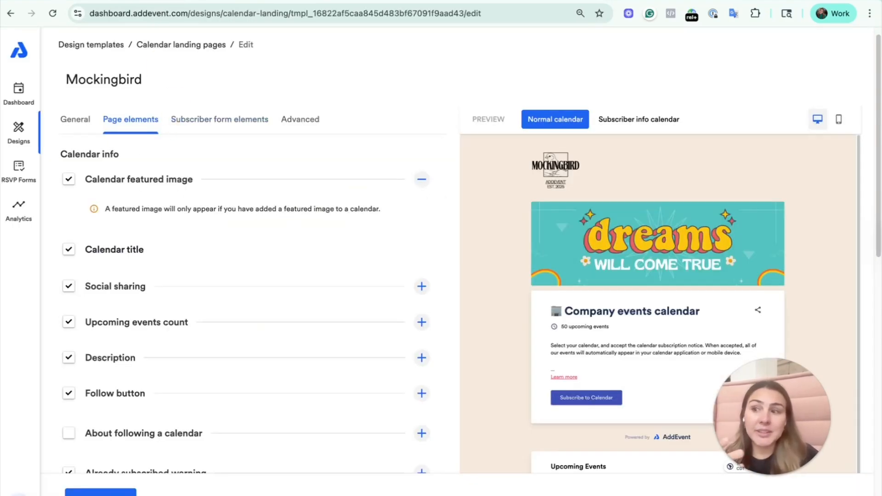
pyautogui.click(235, 2)
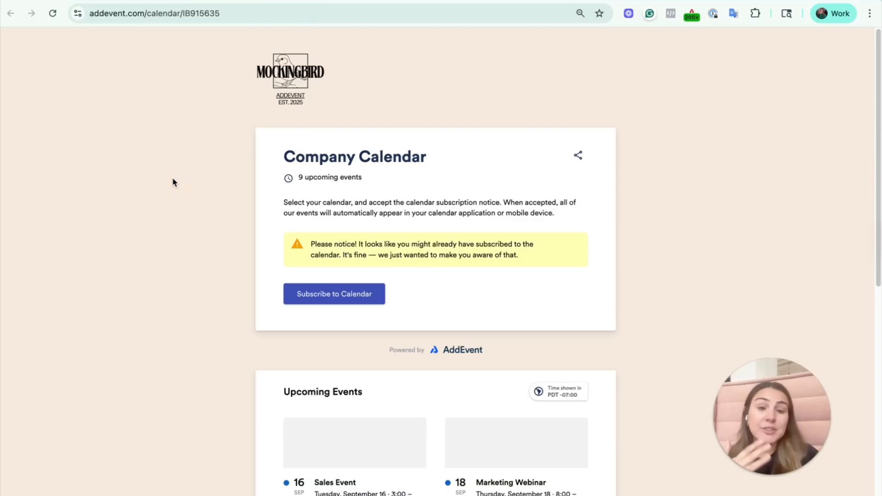
pyautogui.moveTo(365, 465)
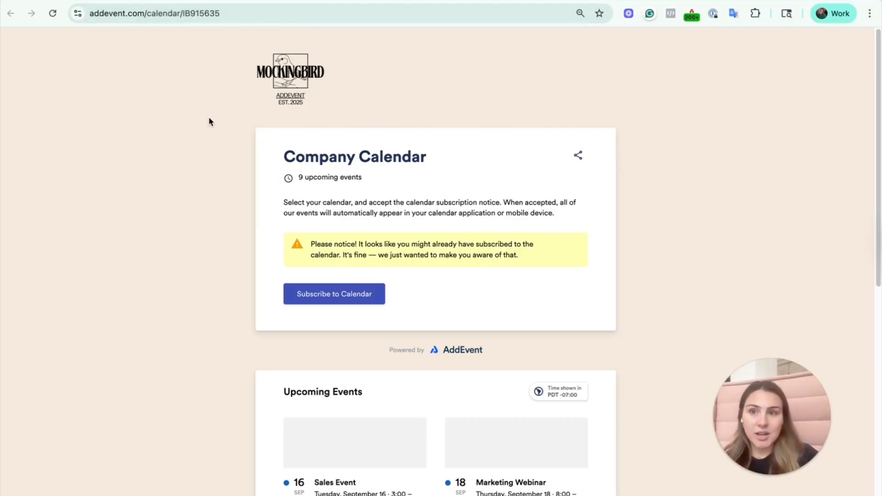
# Reopen the Mockingbird design, hide the calendar featured image, calendar title and social sharing in its page elements, and save
pyautogui.click(102, 1)
pyautogui.click(19, 94)
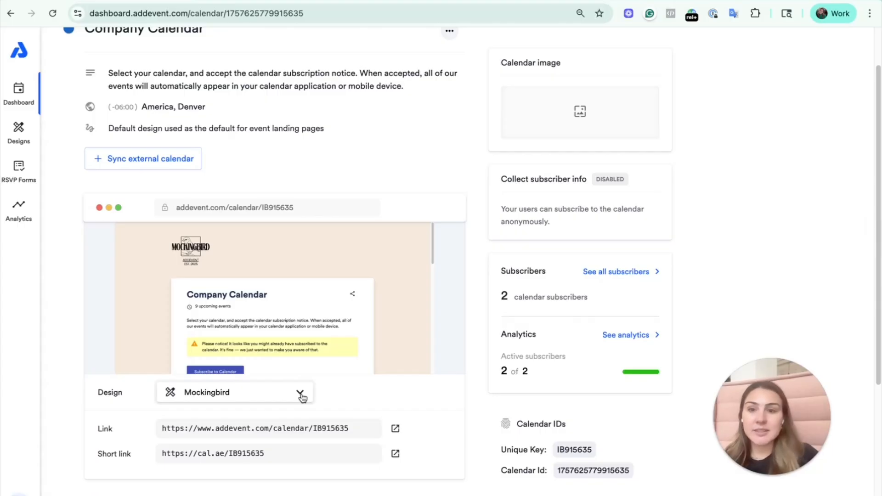
pyautogui.click(18, 133)
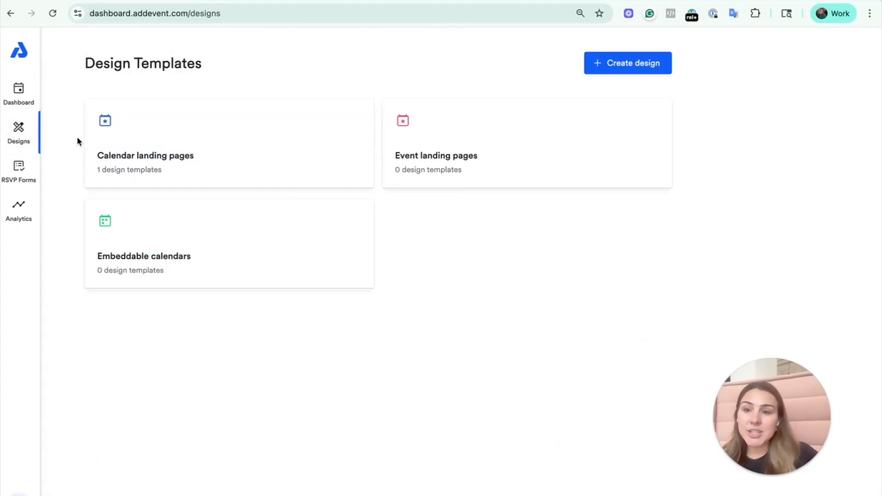
pyautogui.click(191, 133)
pyautogui.click(142, 183)
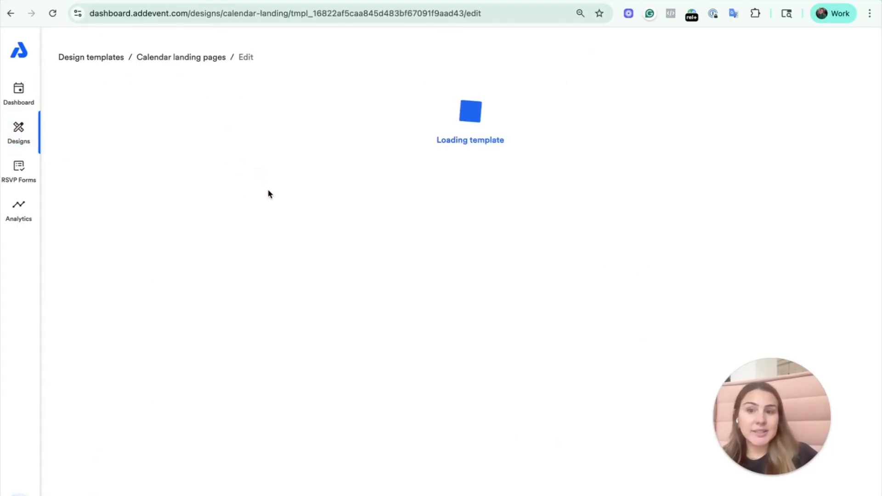
pyautogui.click(129, 138)
pyautogui.click(69, 201)
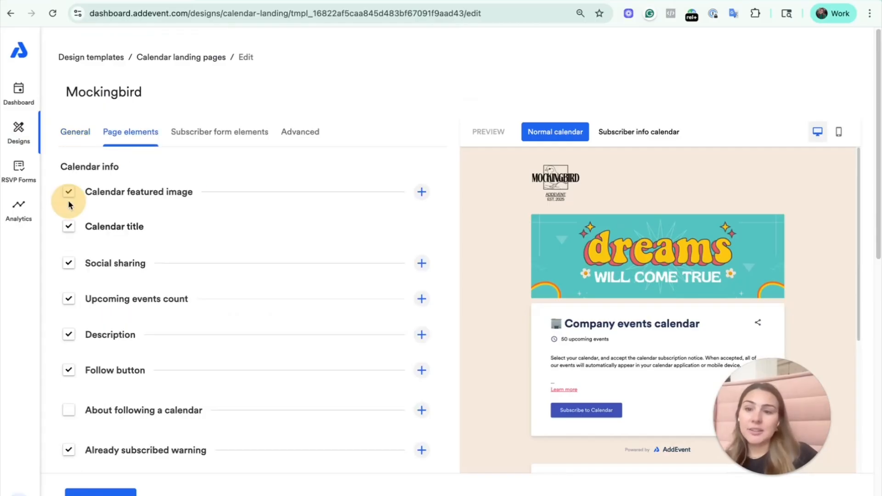
pyautogui.click(68, 226)
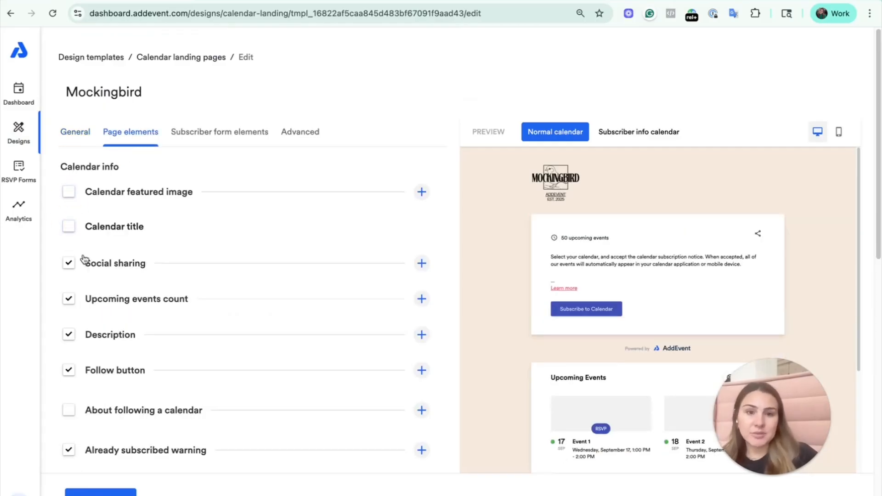
pyautogui.click(83, 260)
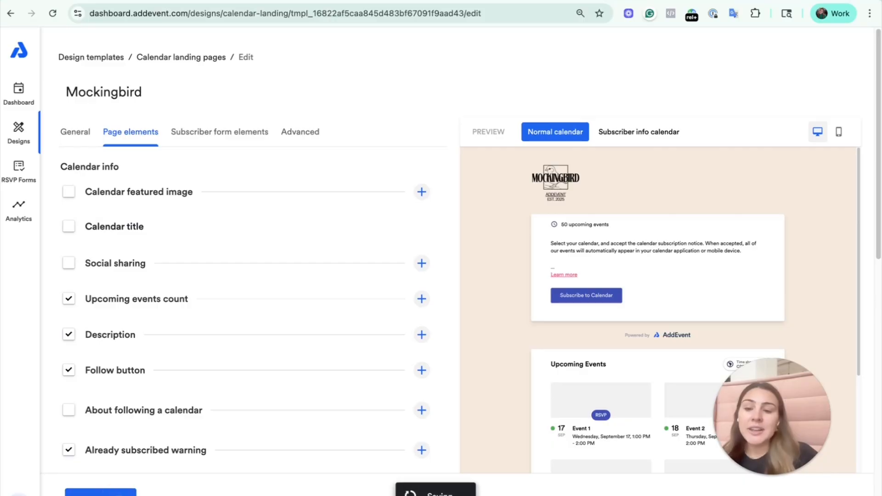